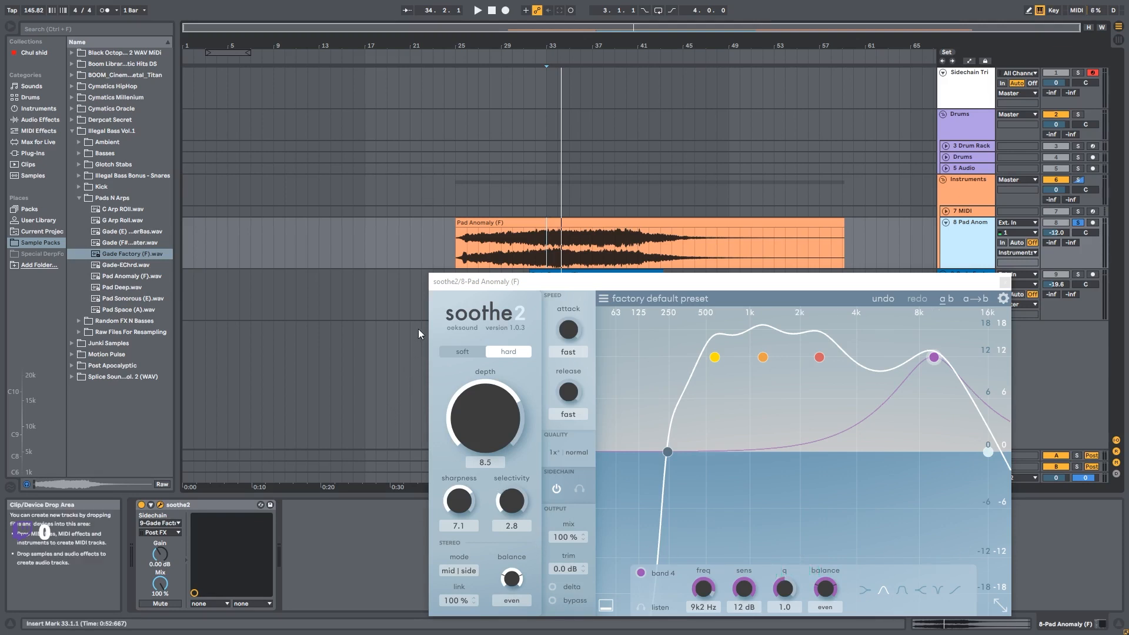
Compare the soft and hard processing modes in soothe2, ending on hard
drag(462, 284, 427, 197)
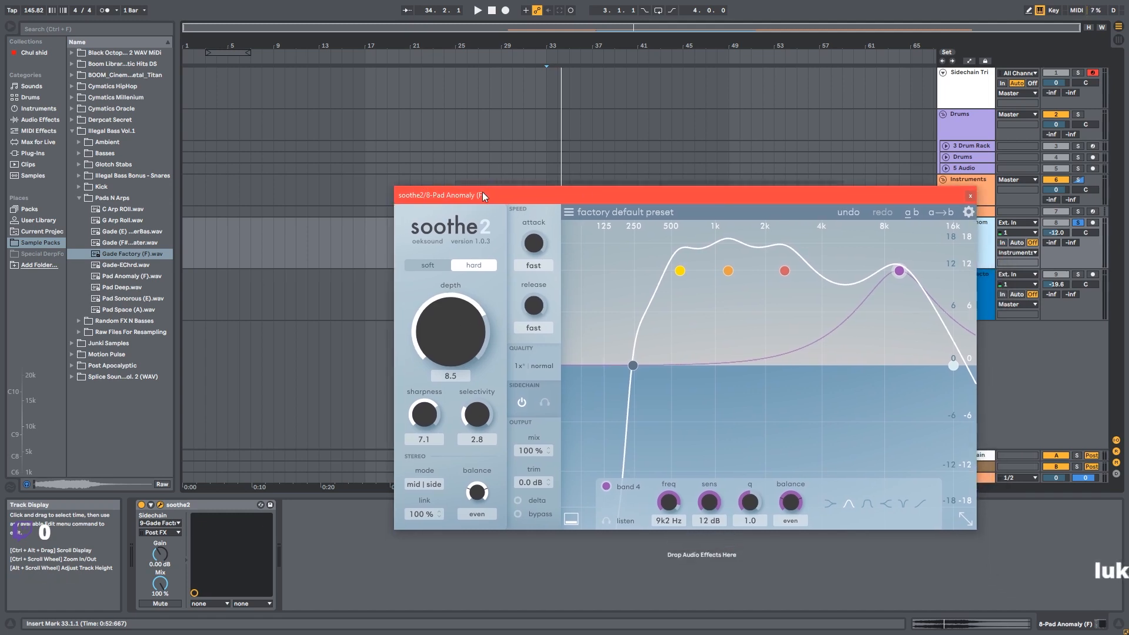
drag(481, 190, 475, 185)
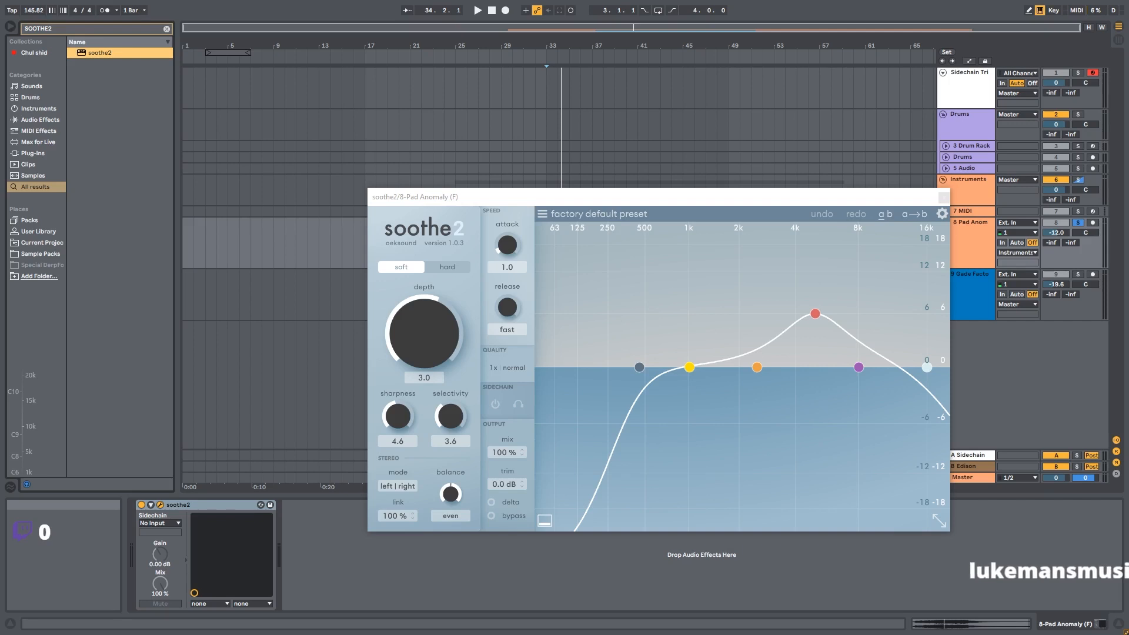
click(403, 265)
click(435, 266)
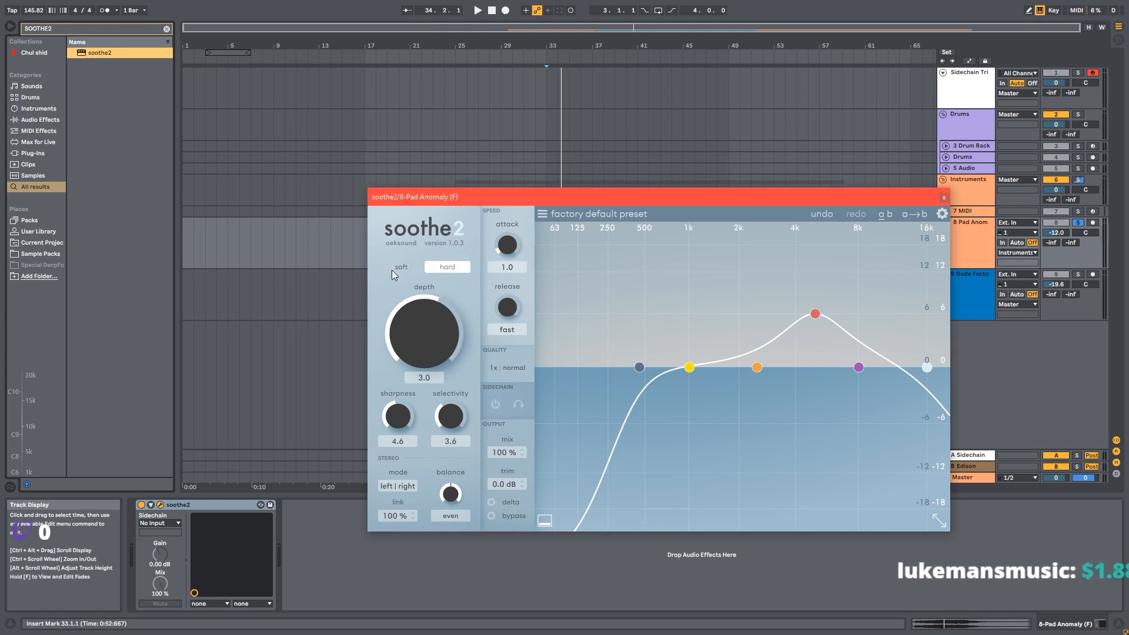
click(391, 270)
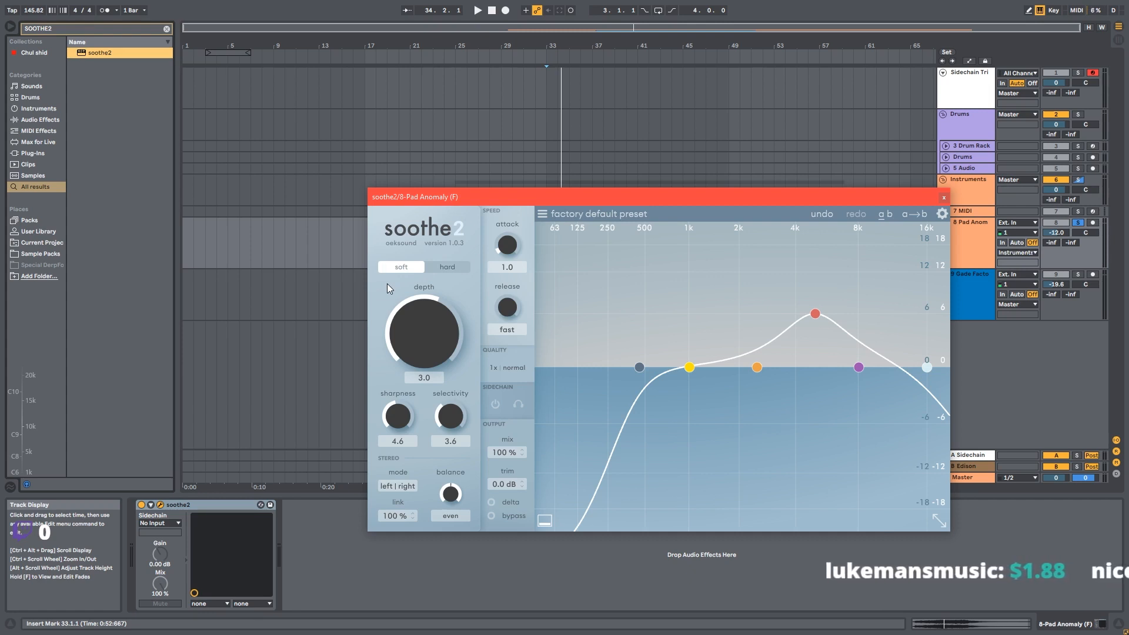
click(429, 268)
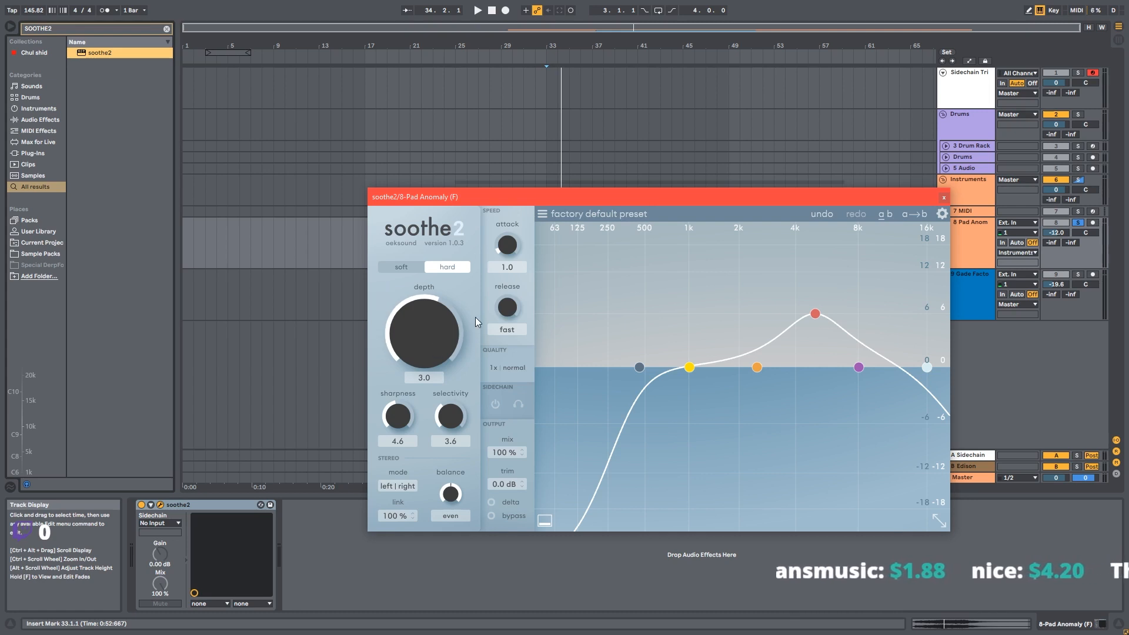
Try lowering the depth, then reset it to its default
drag(457, 319, 399, 449)
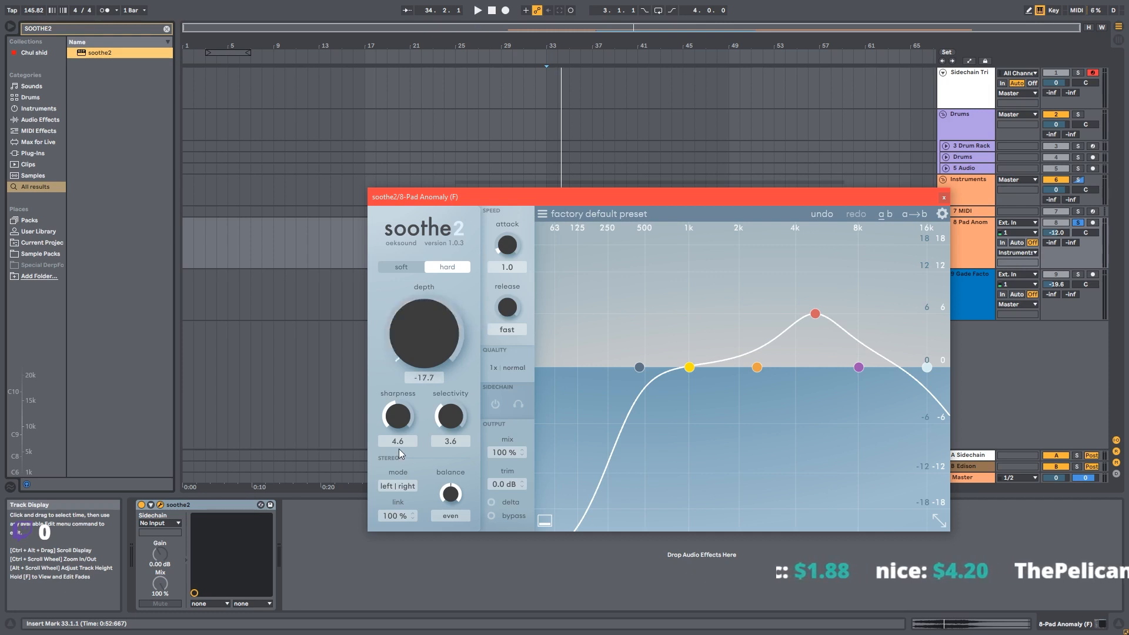
double_click(425, 342)
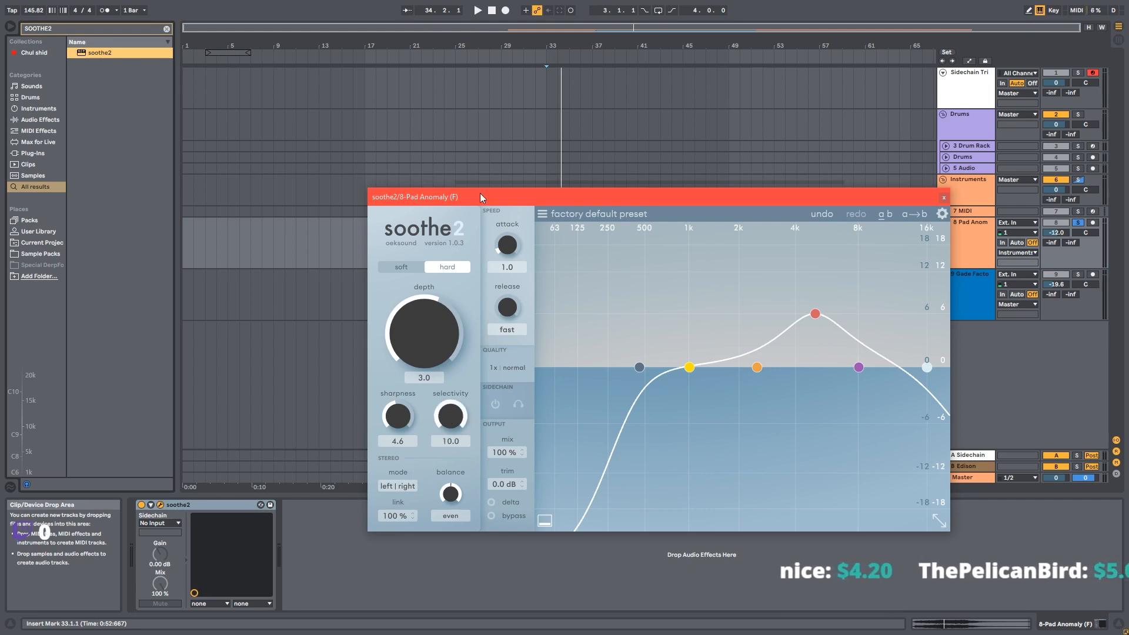
Set selectivity to 0.0 and sharpness to 6.3
mouse_move(452, 420)
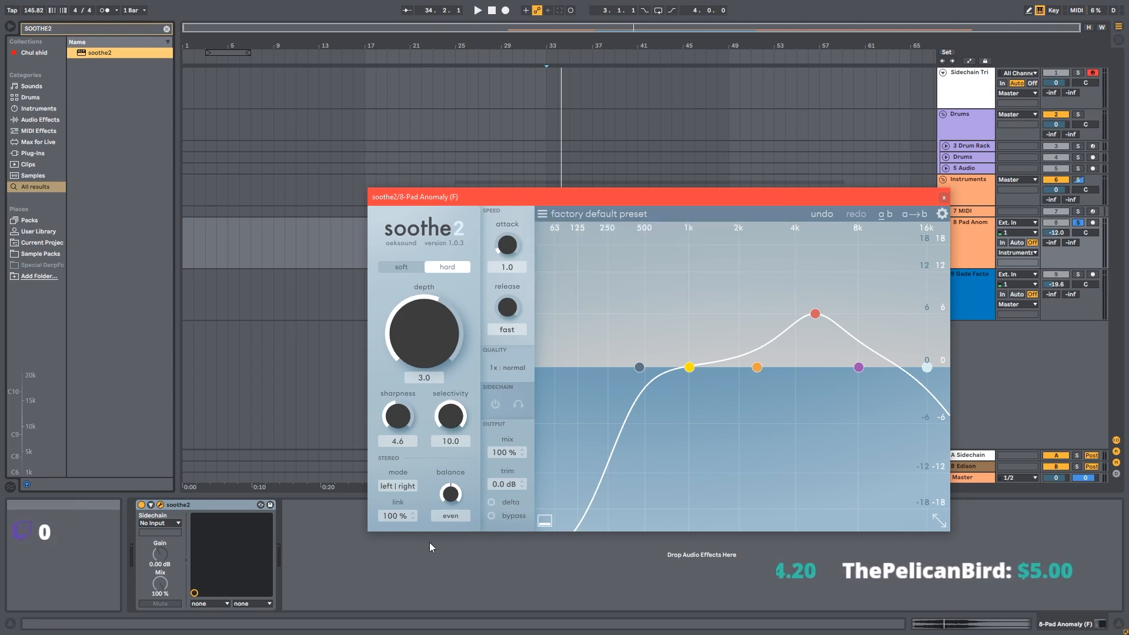
drag(456, 424, 449, 536)
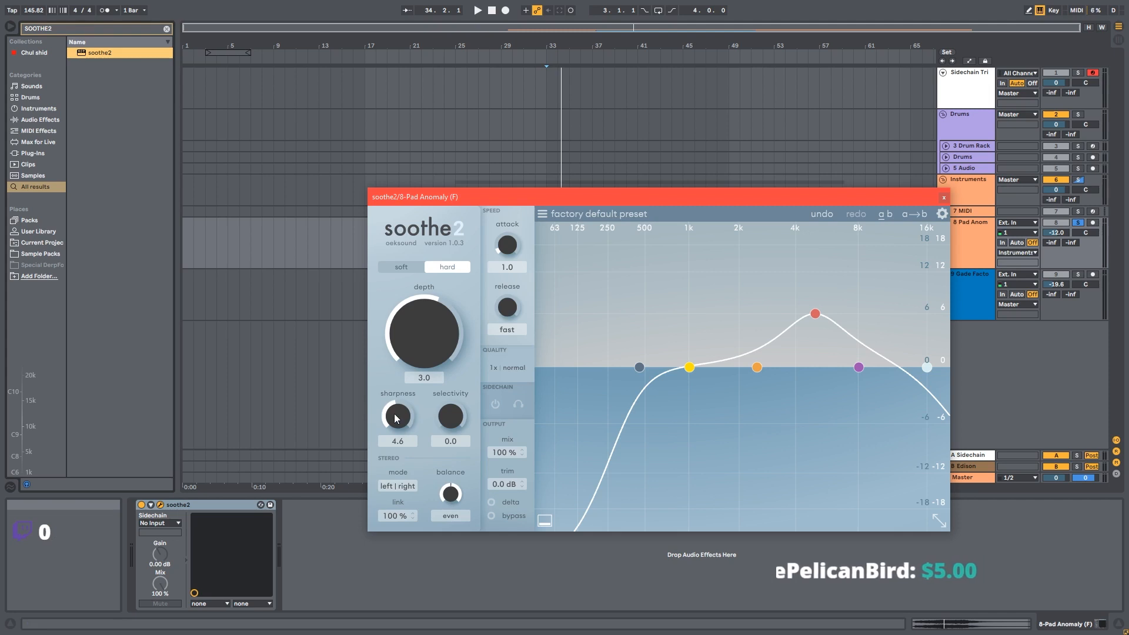
drag(394, 419, 404, 441)
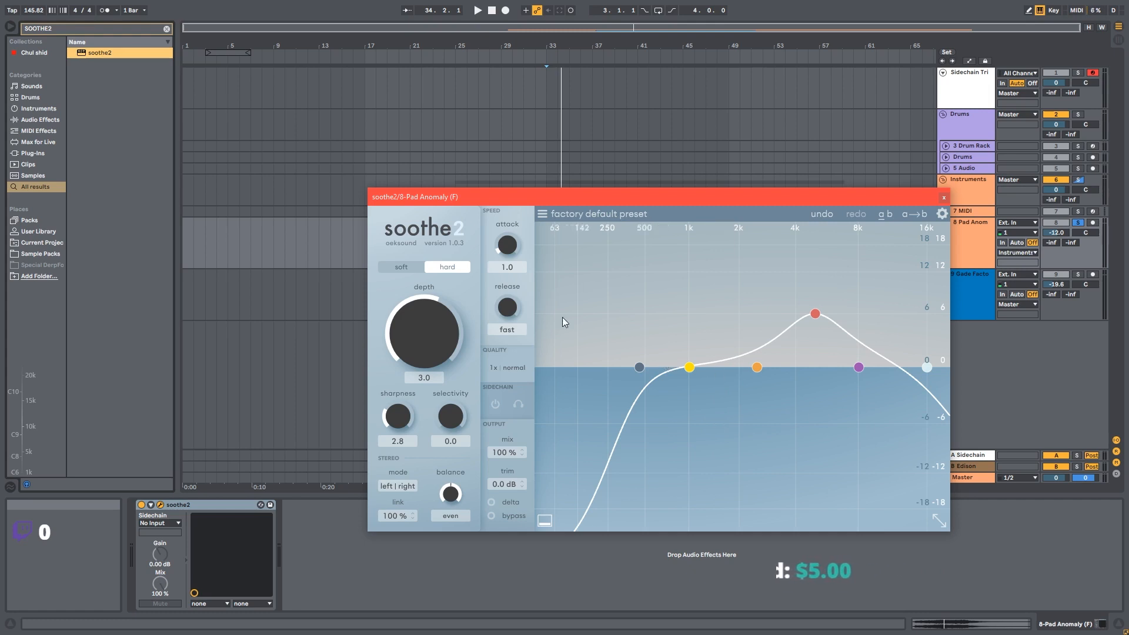
drag(415, 376, 416, 373)
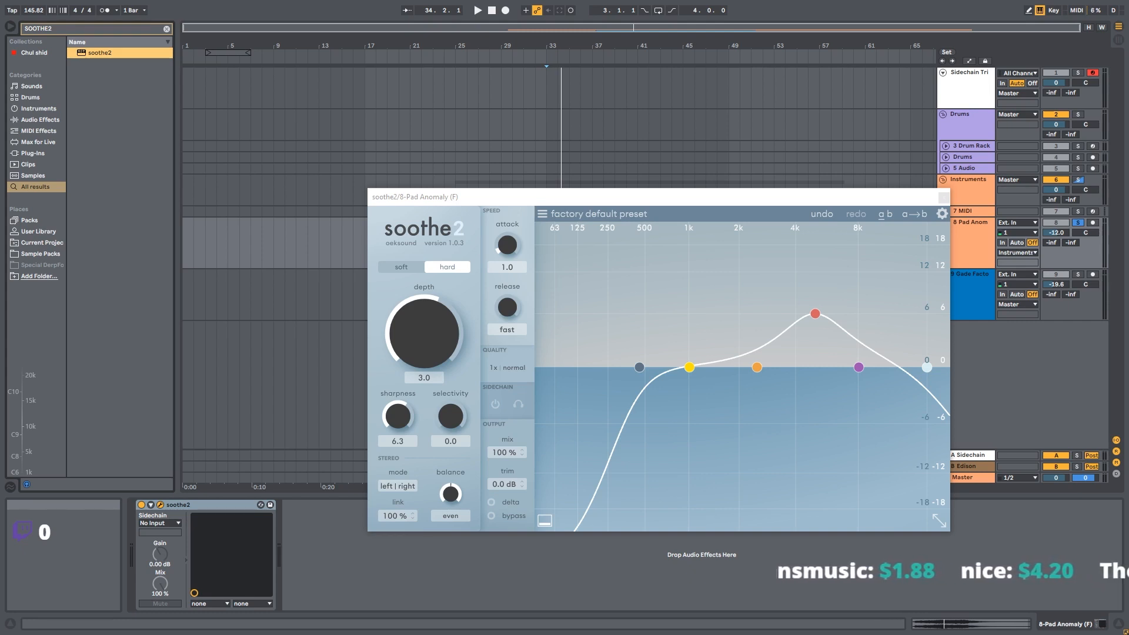
Configure quality with offline oversampling 4x at ultra resolution and real-time oversampling 2x
click(507, 368)
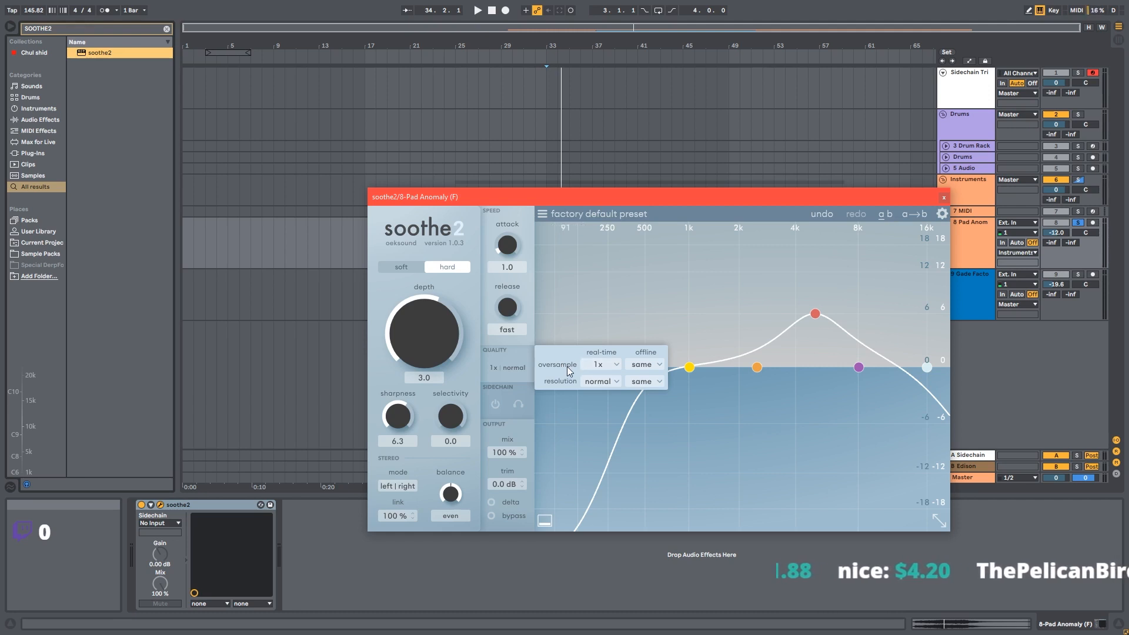
click(654, 365)
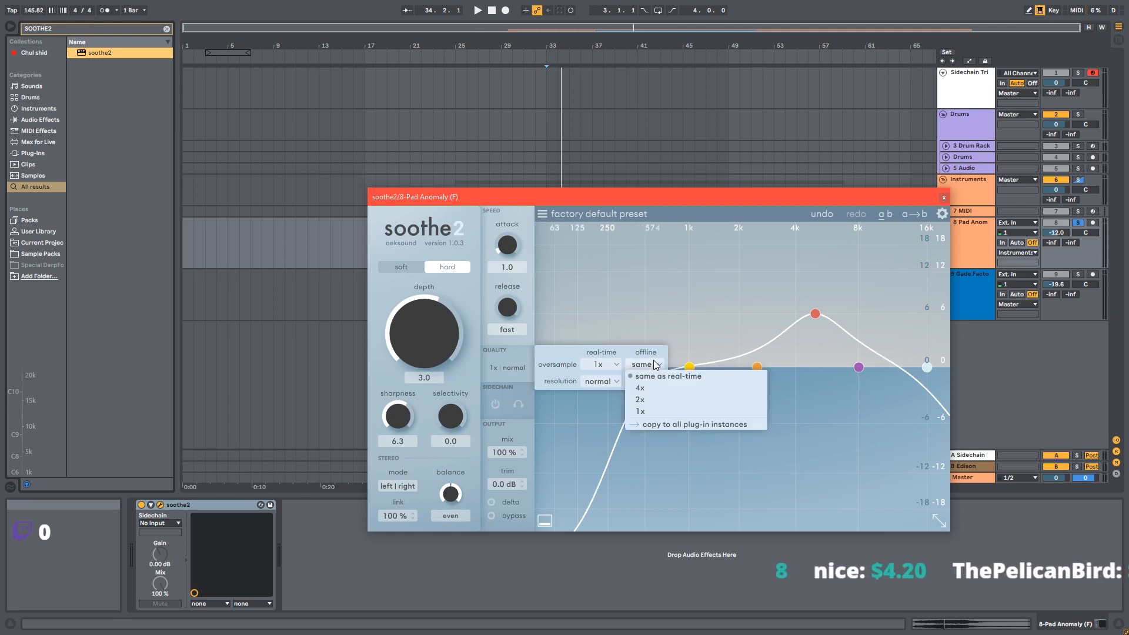
click(647, 388)
click(647, 381)
click(647, 404)
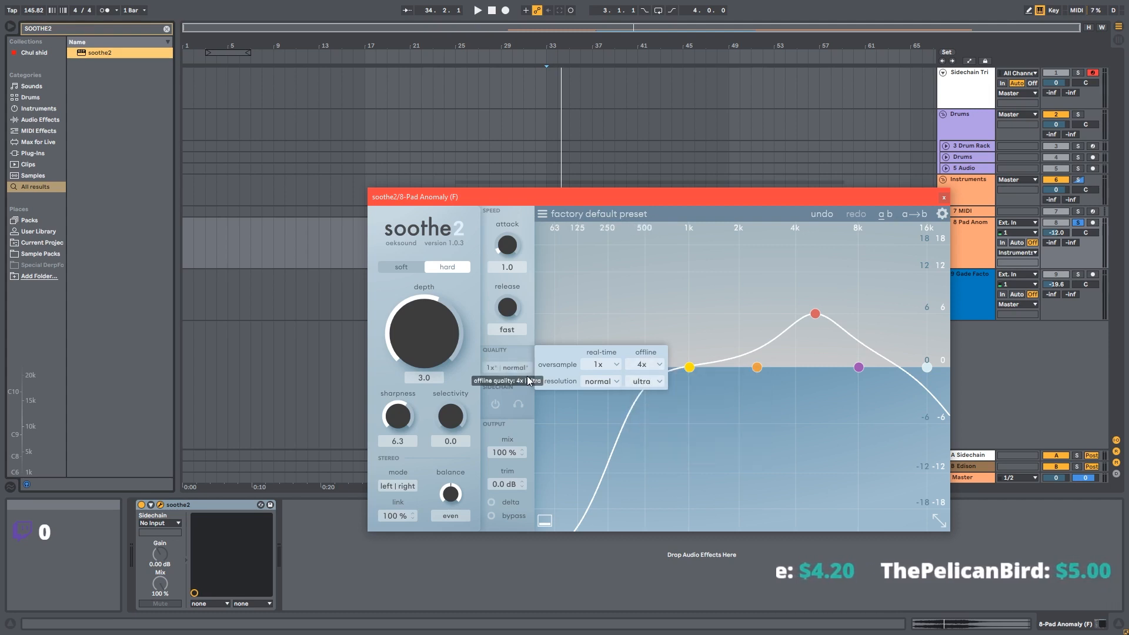
click(588, 365)
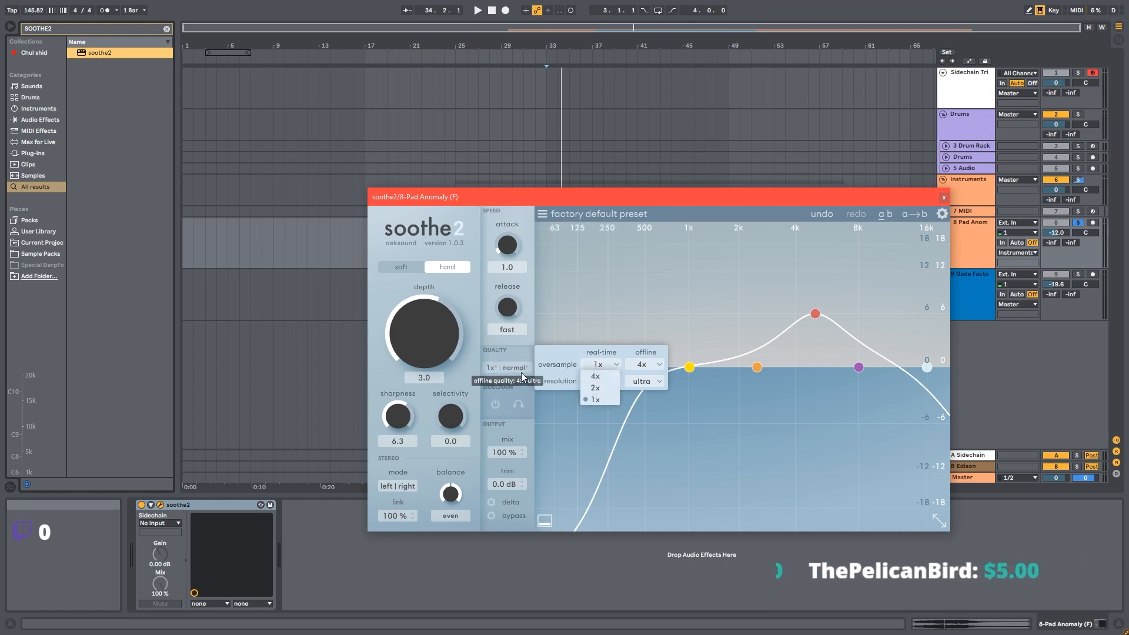
click(602, 387)
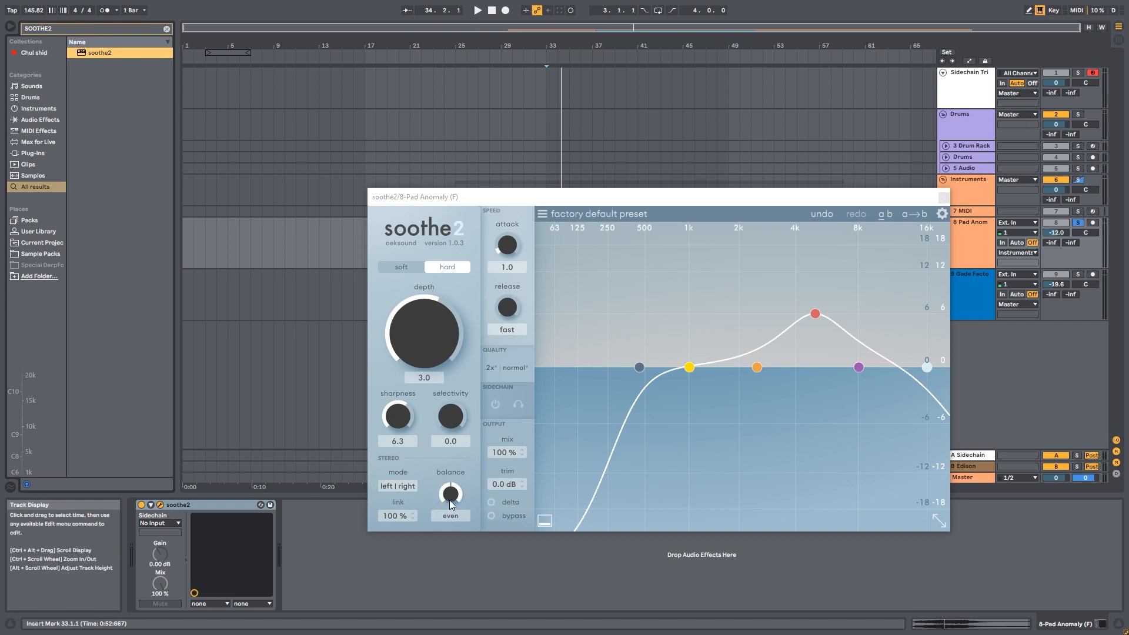
Try the mid|side stereo mode and different stereo balance settings
click(400, 488)
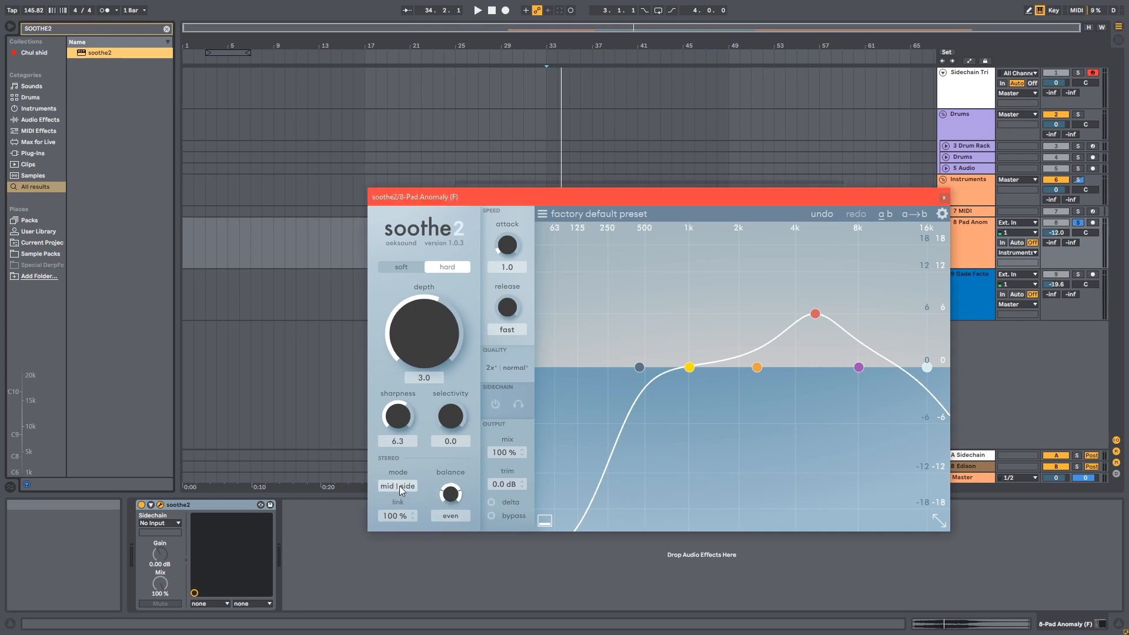
click(399, 486)
drag(455, 503, 438, 376)
drag(441, 498, 452, 557)
click(410, 490)
double_click(456, 494)
drag(456, 498, 413, 612)
drag(474, 377, 466, 622)
mouse_move(399, 513)
mouse_move(491, 520)
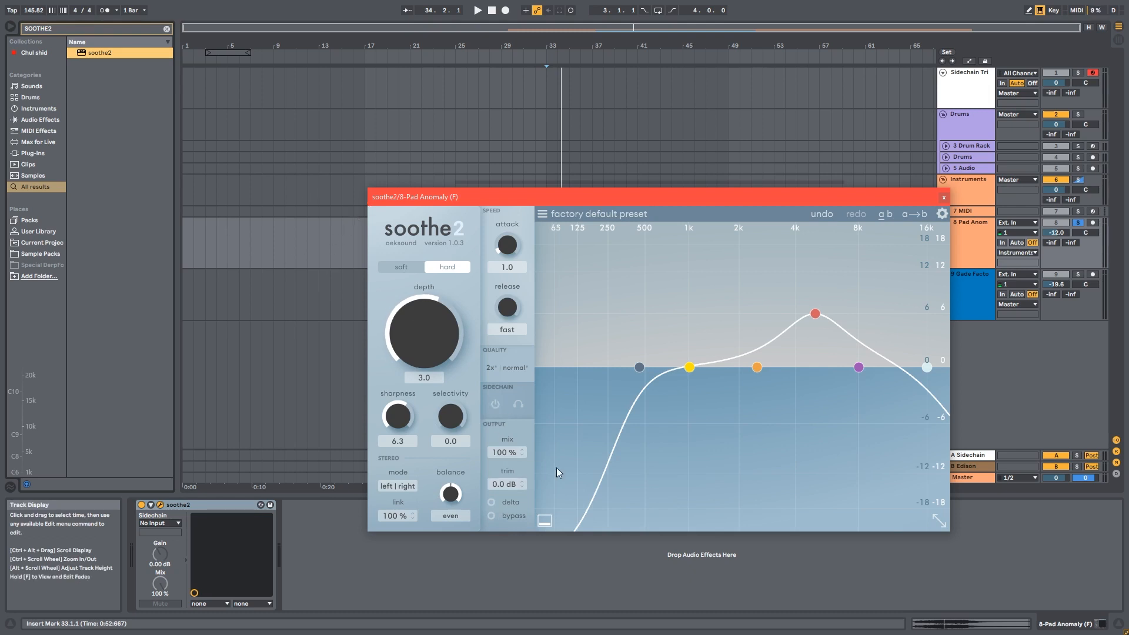
Play the pad and audition it with delta monitoring switched on and off
click(496, 502)
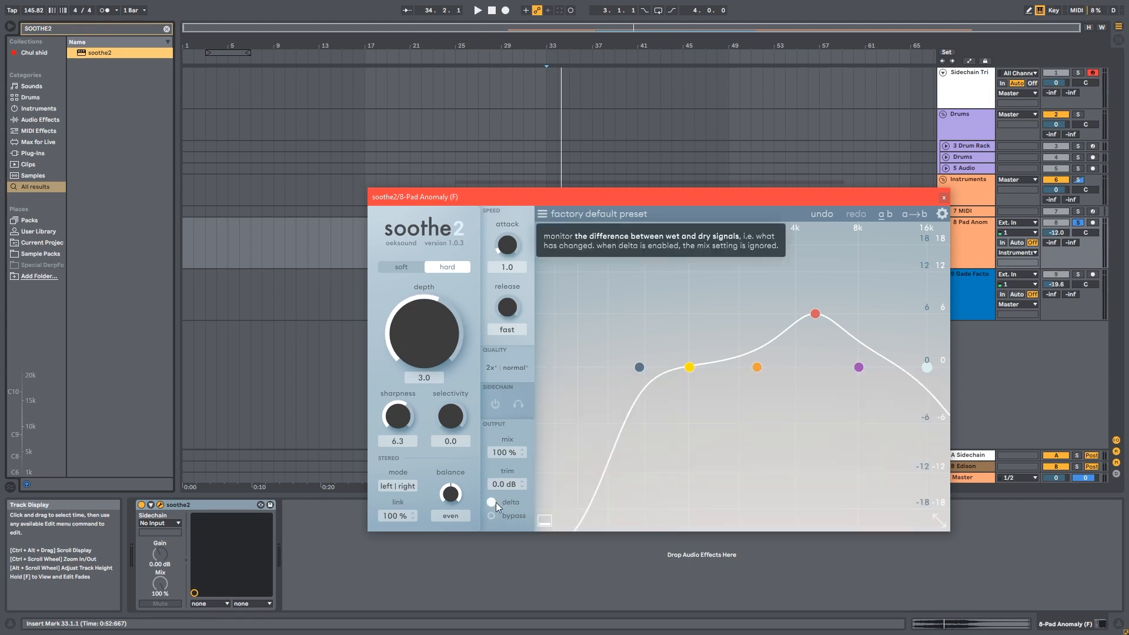
mouse_move(499, 196)
mouse_down()
mouse_move(511, 300)
mouse_move(496, 204)
mouse_up()
key(space)
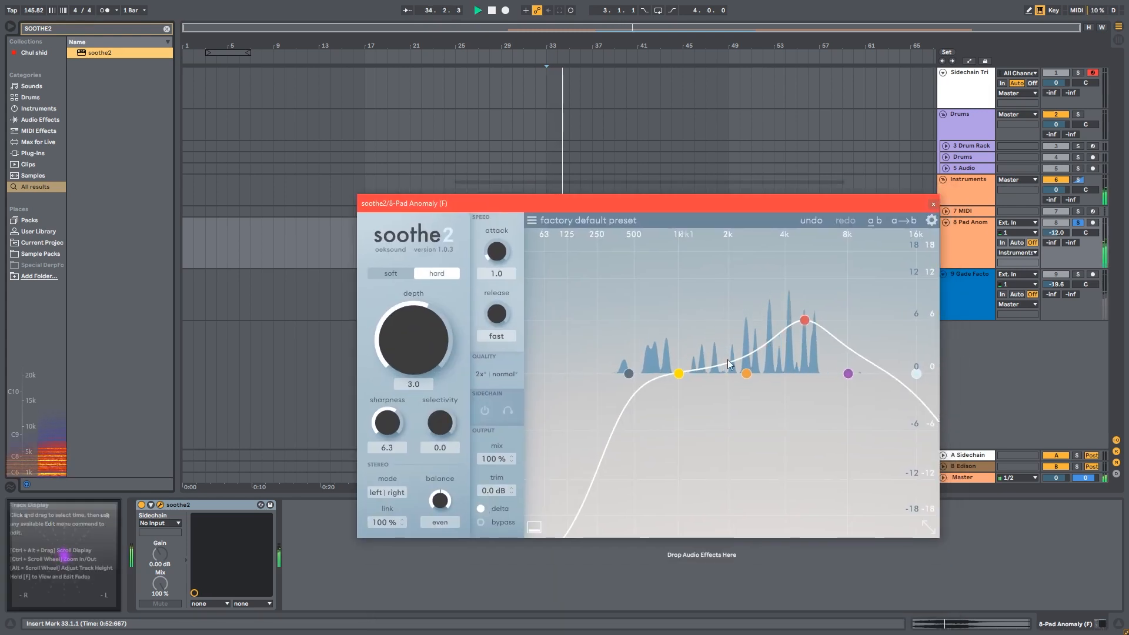
click(480, 509)
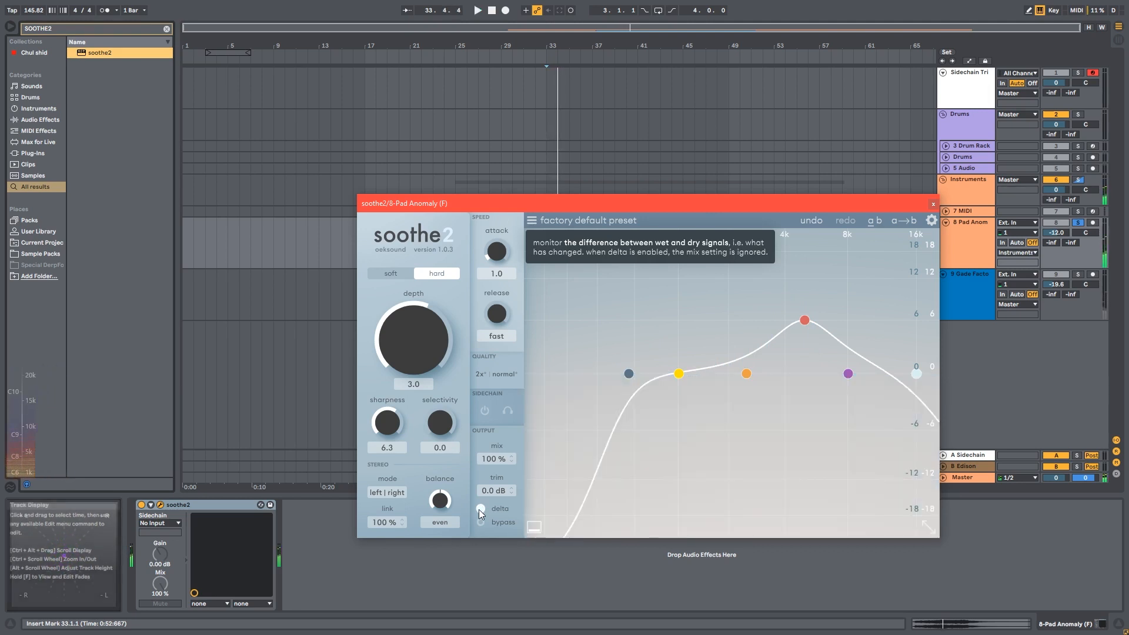
key(space)
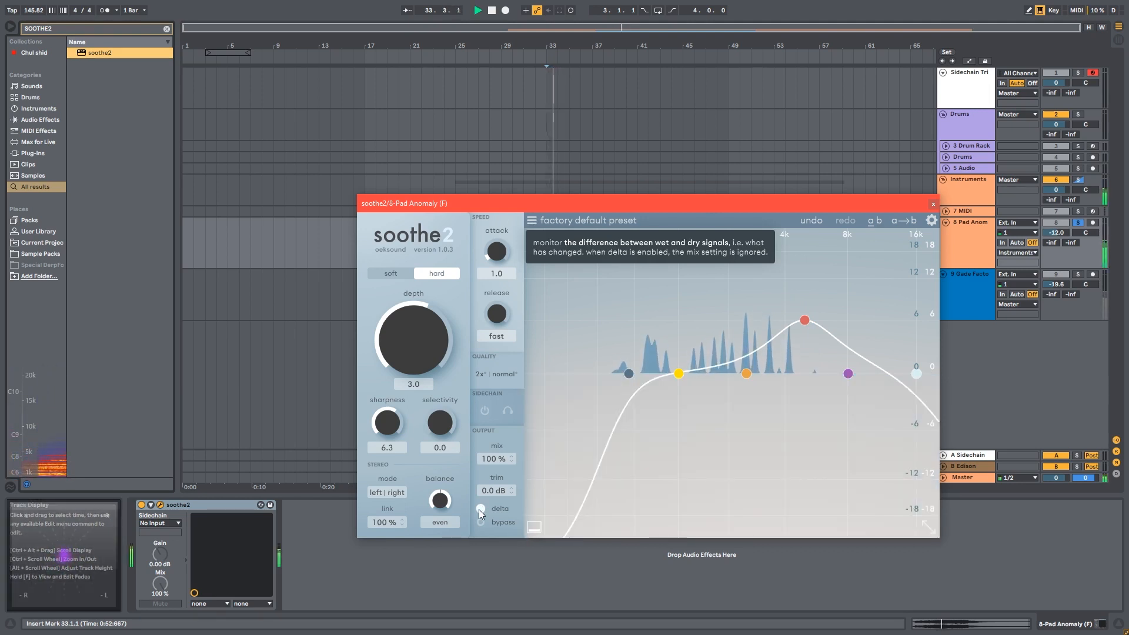
key(space)
click(480, 510)
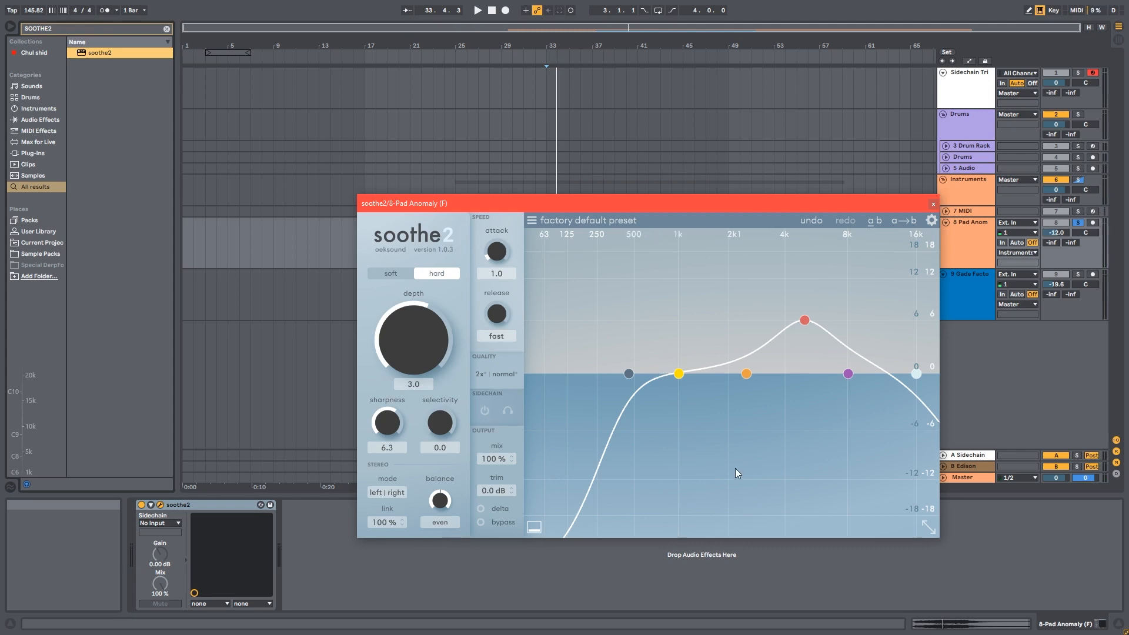
Set the high cut band to about 4.8 kHz with a q of 0.9 and a 48 dB/oct slope
drag(563, 263, 915, 464)
click(627, 374)
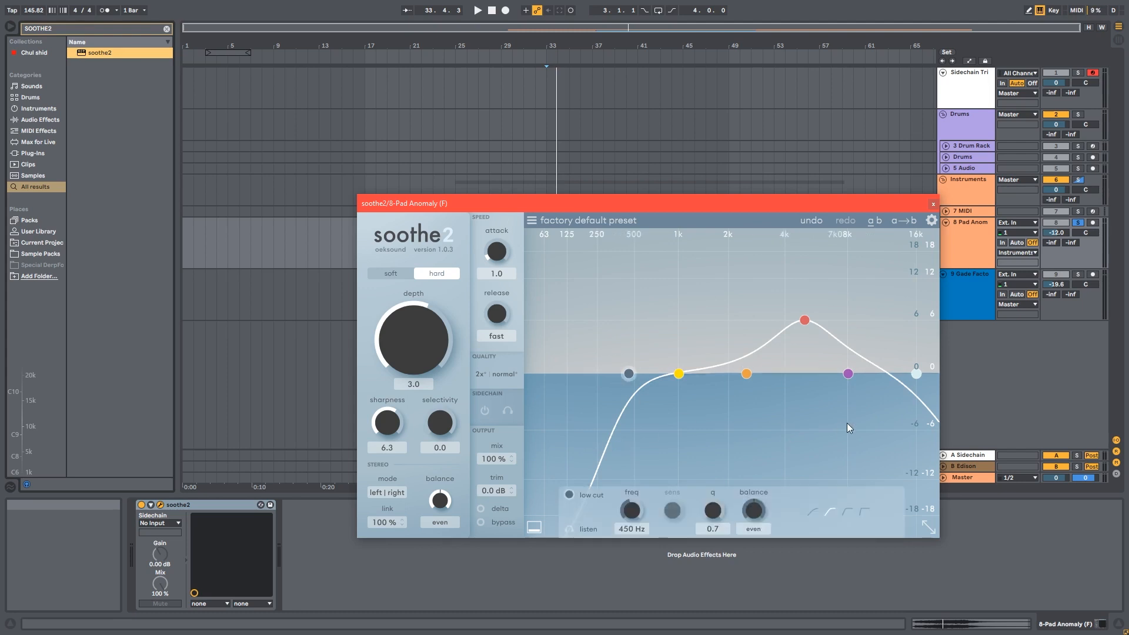
click(912, 374)
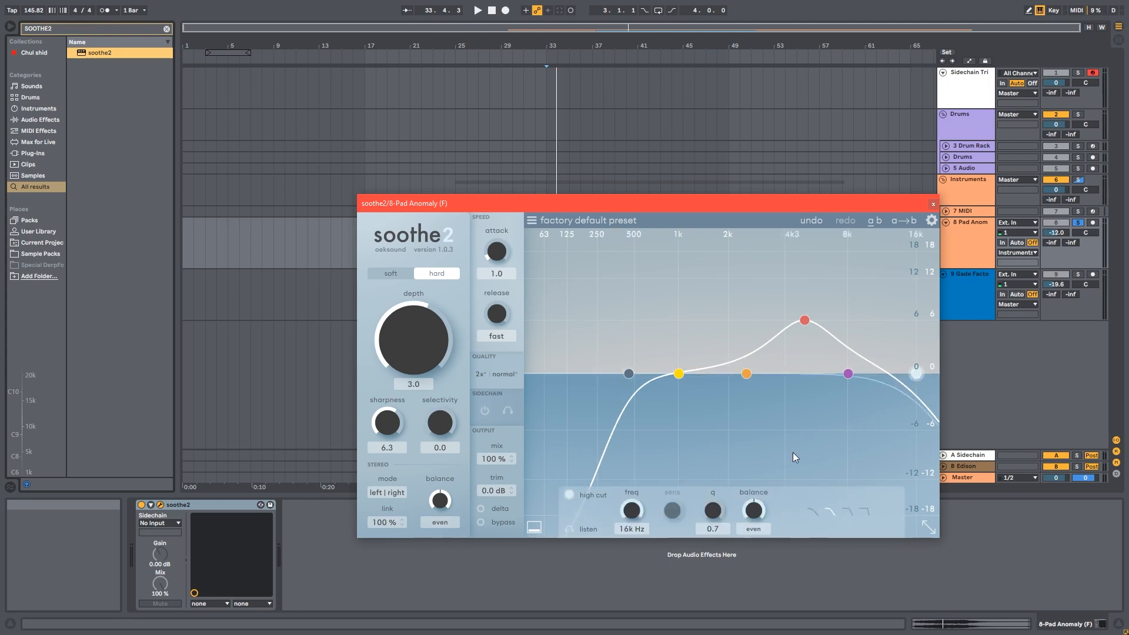
drag(755, 514, 716, 487)
double_click(754, 512)
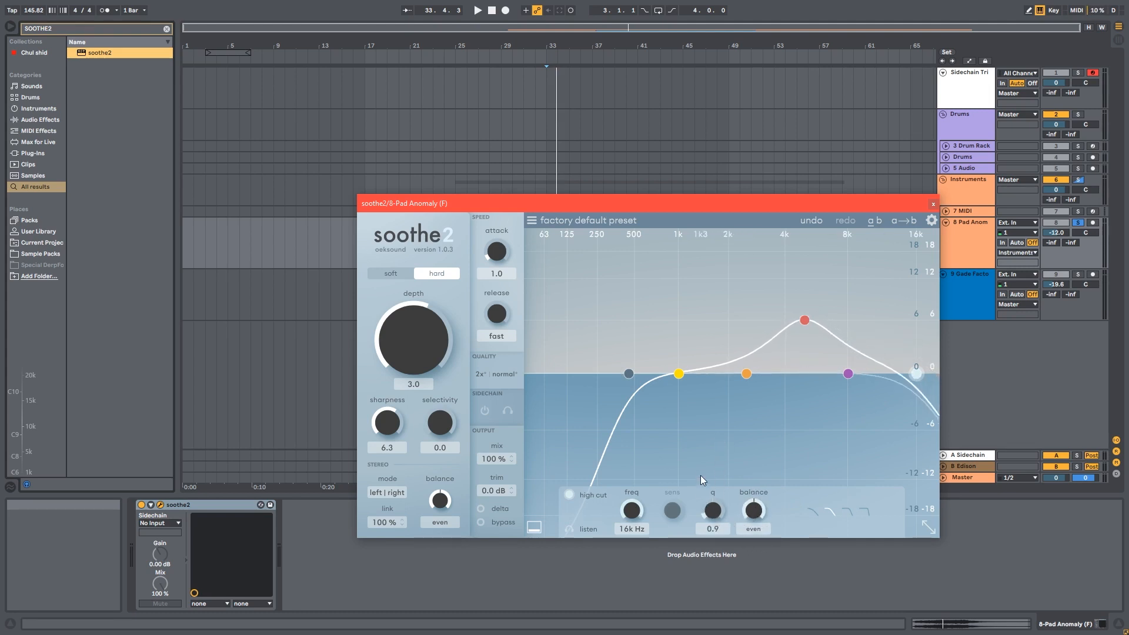
drag(620, 529, 650, 522)
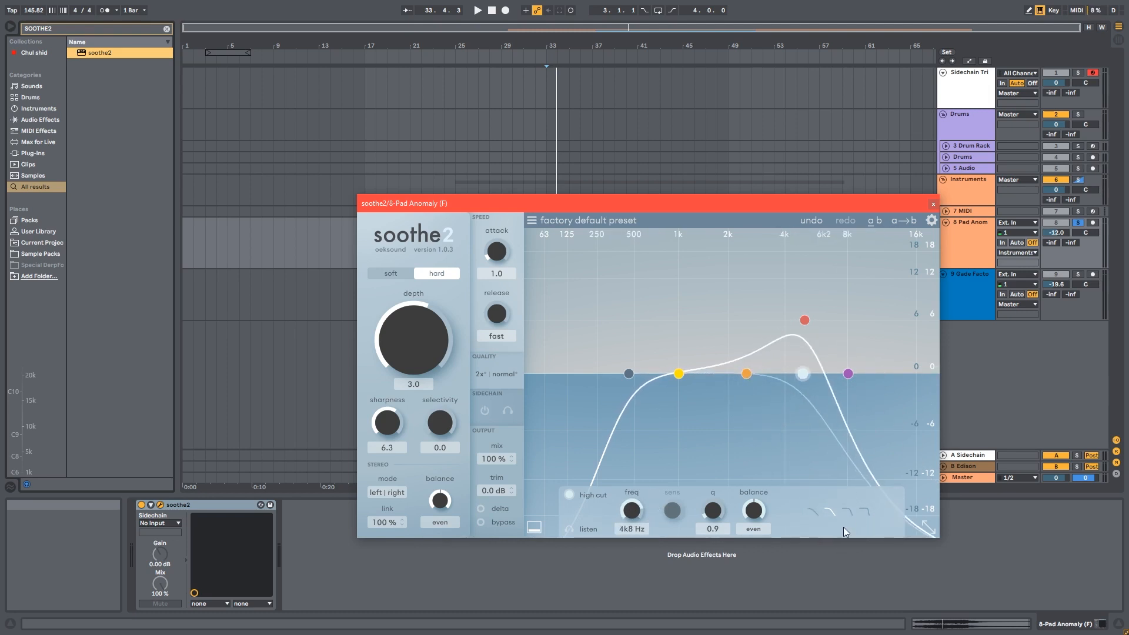
click(868, 513)
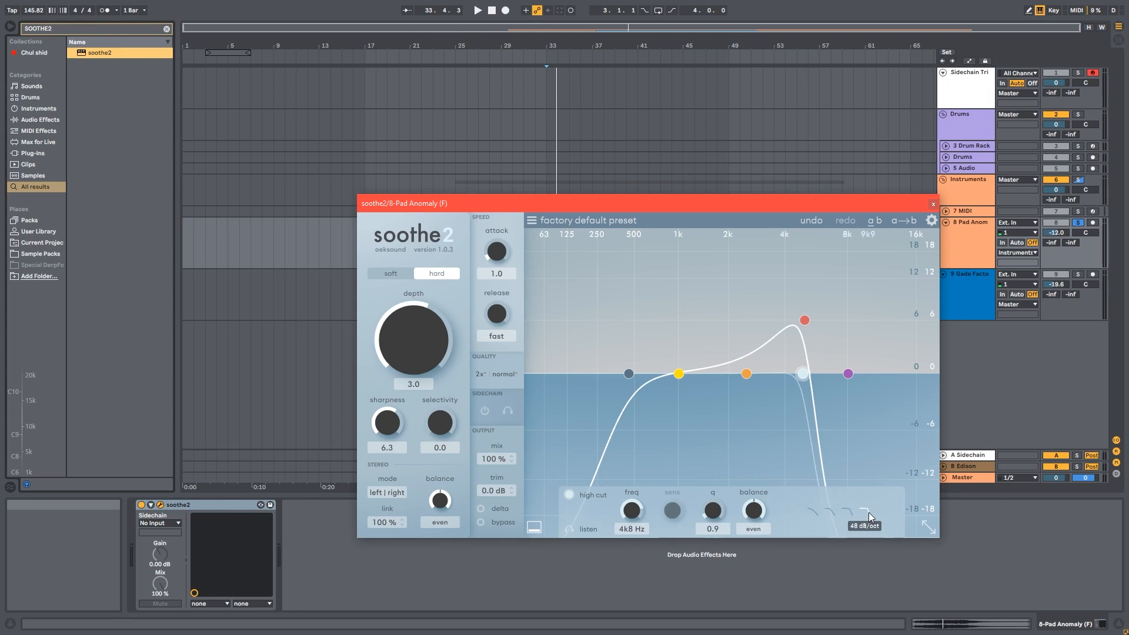
Move the high cut to about 9.1 kHz and give the low cut the steepest slope at about 595 Hz
drag(788, 385, 846, 386)
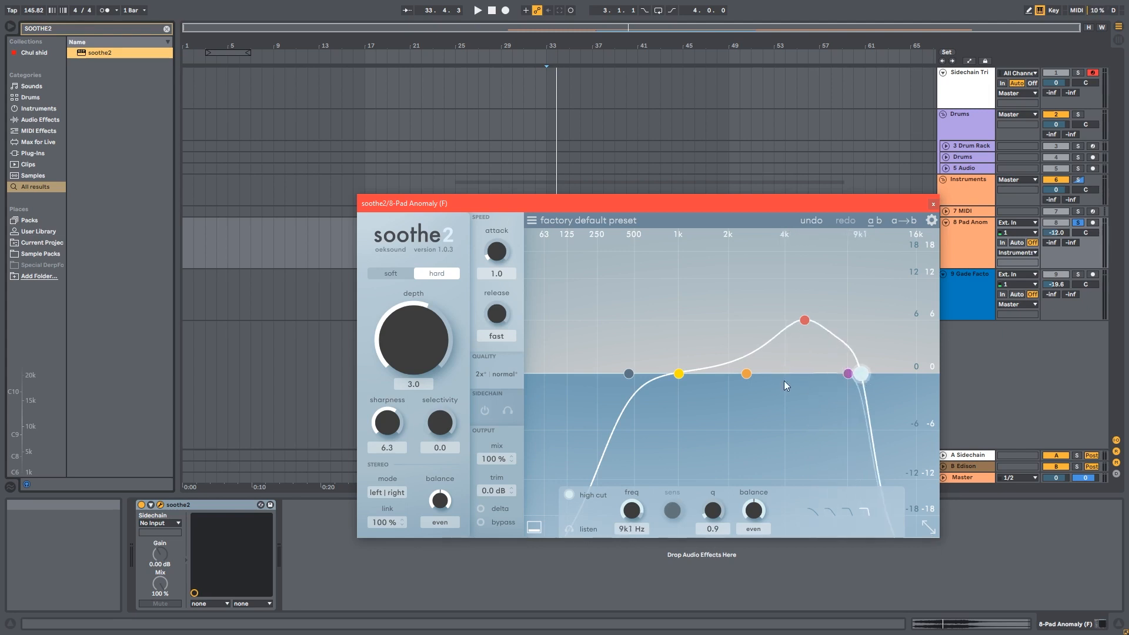
drag(629, 374, 639, 374)
click(863, 509)
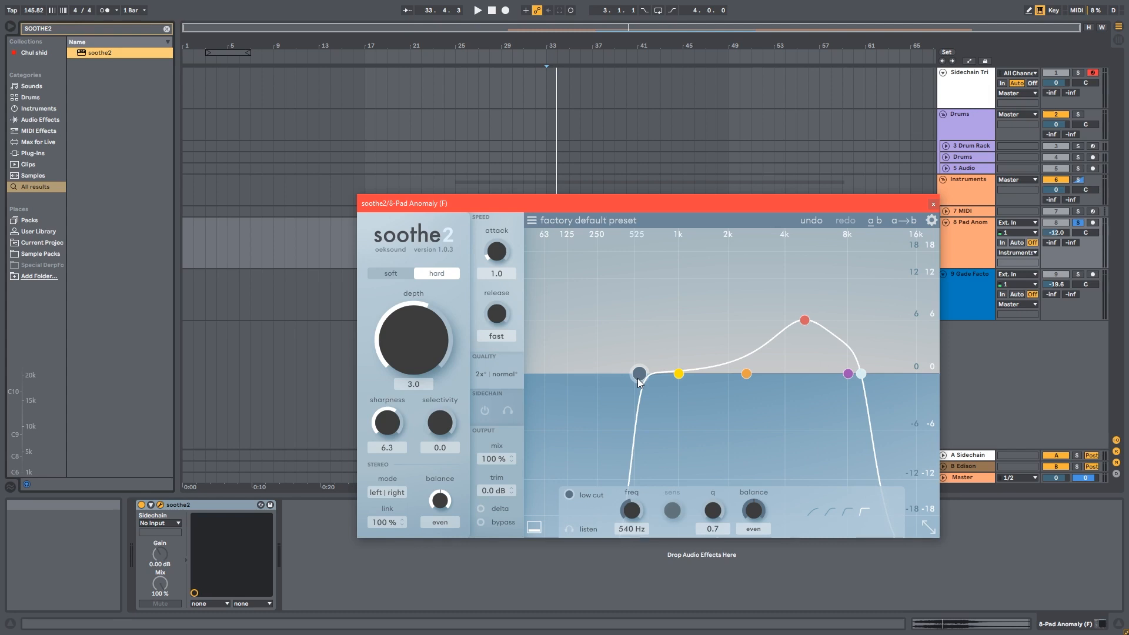
drag(638, 379, 643, 374)
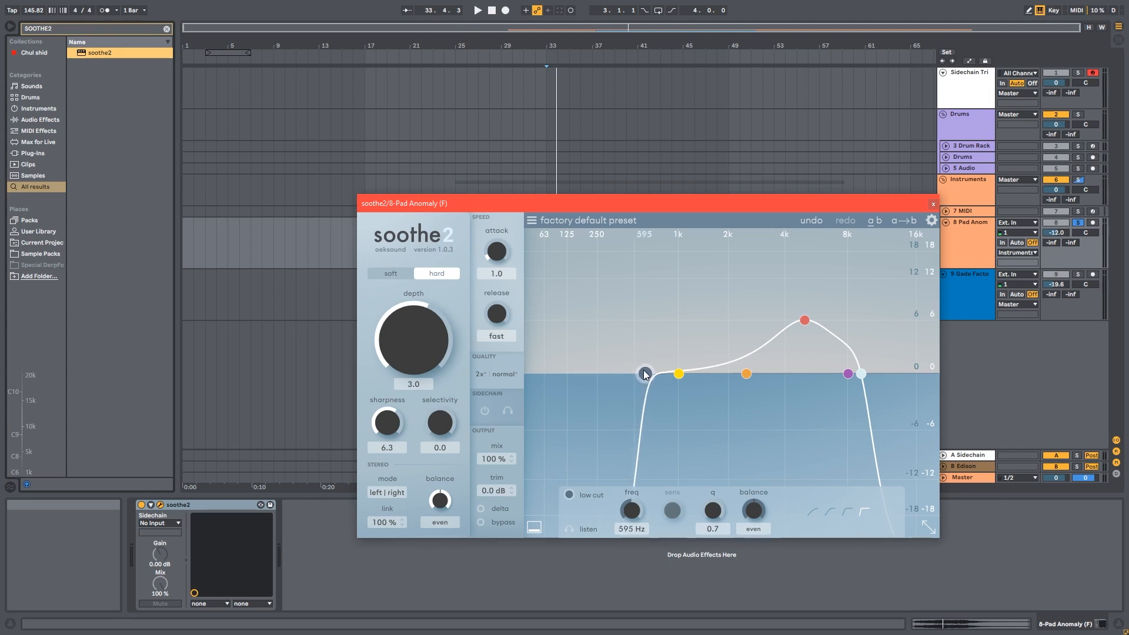
Pull the low cut band fully down and the high cut band up to 20 kHz
drag(860, 377, 860, 377)
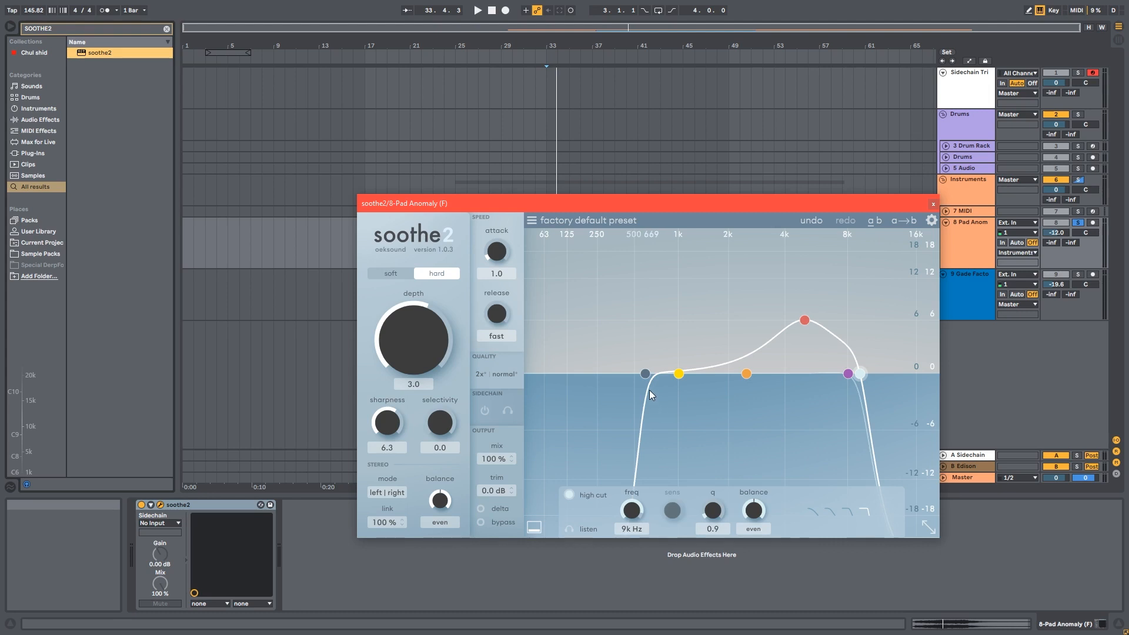
click(645, 374)
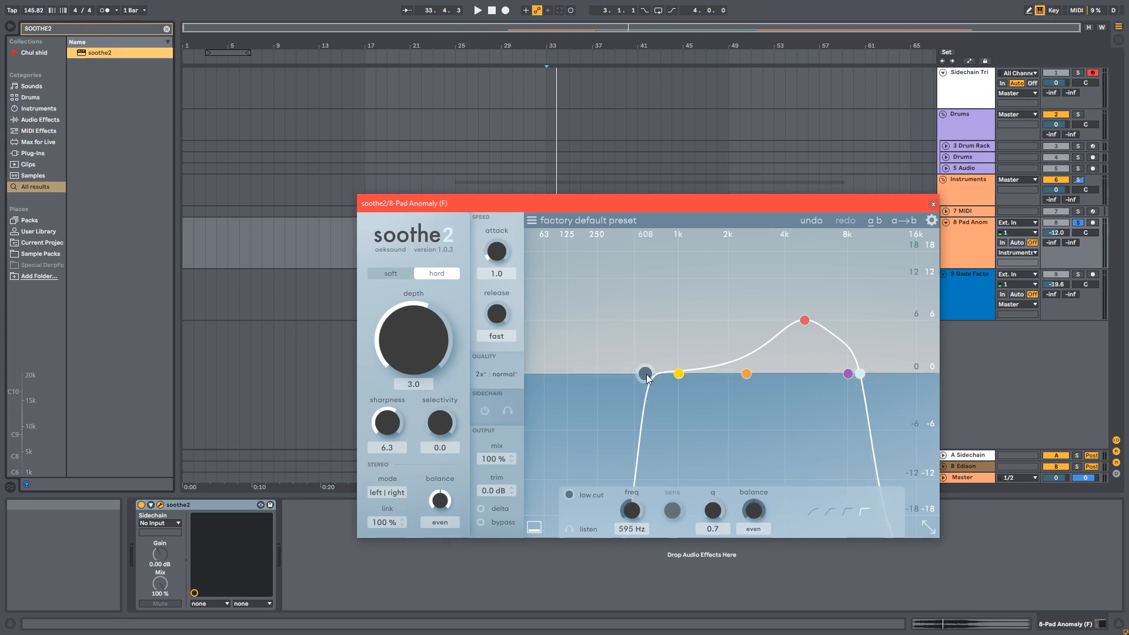
click(860, 376)
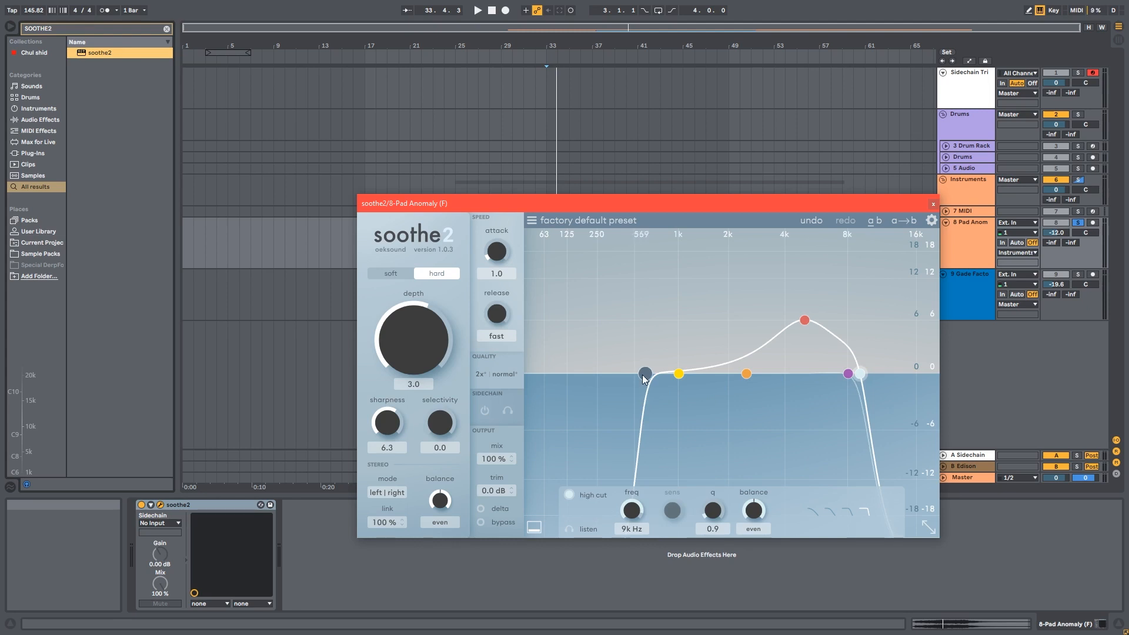
drag(645, 374, 525, 374)
drag(860, 374, 936, 371)
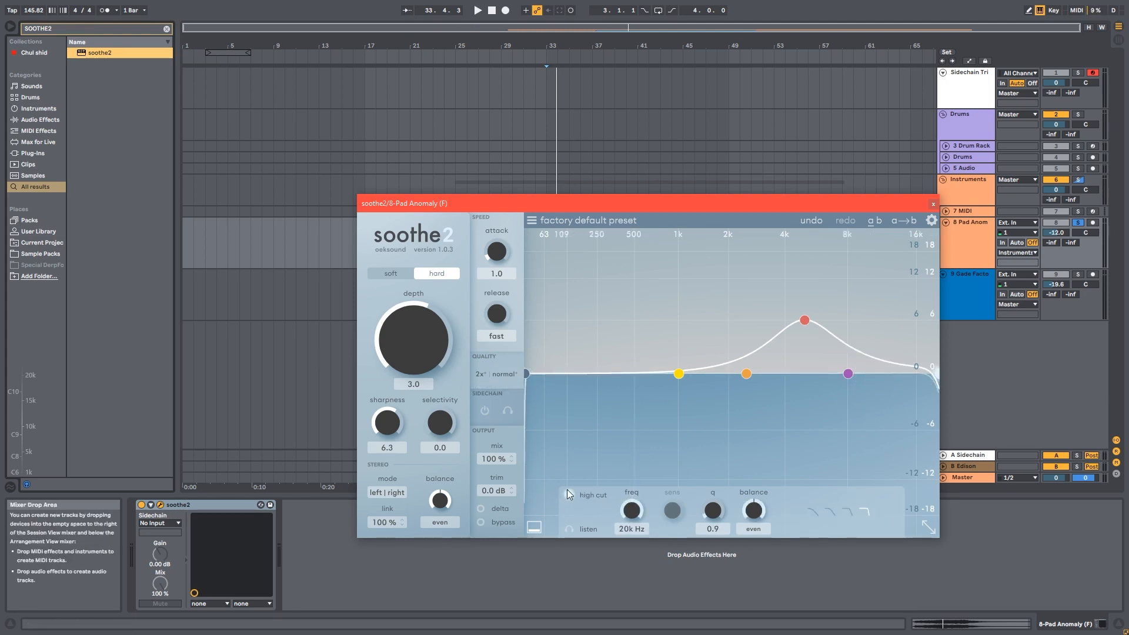
Inspect the high cut and low cut band settings
drag(937, 373, 970, 380)
click(527, 373)
click(566, 498)
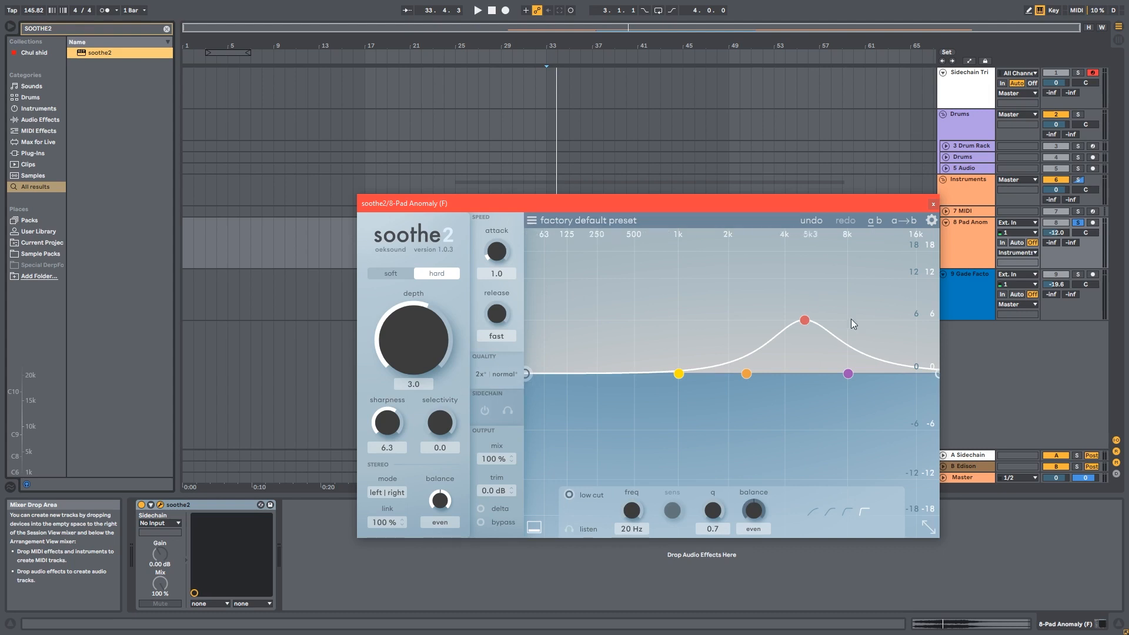
Move band 3 to about 2.2 kHz and try each of its filter shapes in turn
drag(805, 320, 742, 318)
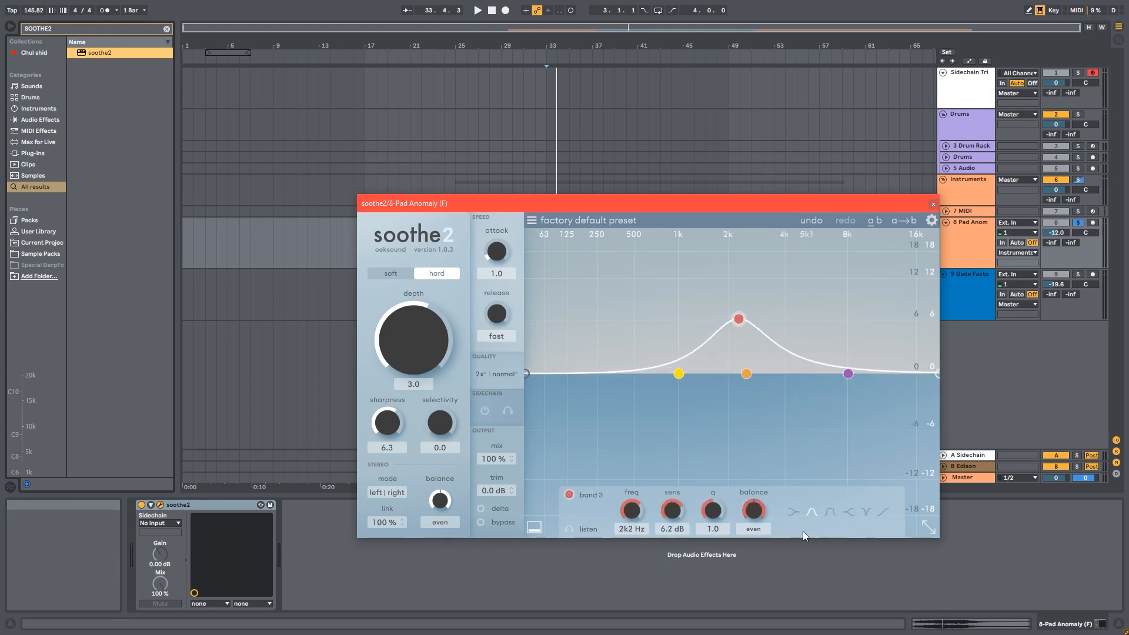
click(794, 513)
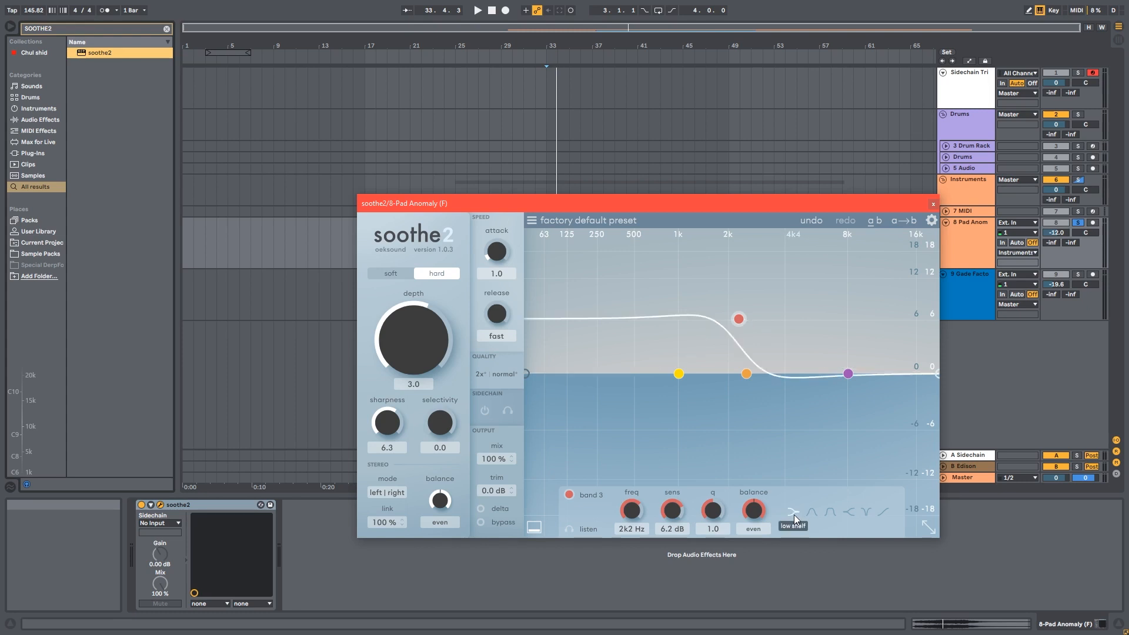
click(813, 513)
click(830, 507)
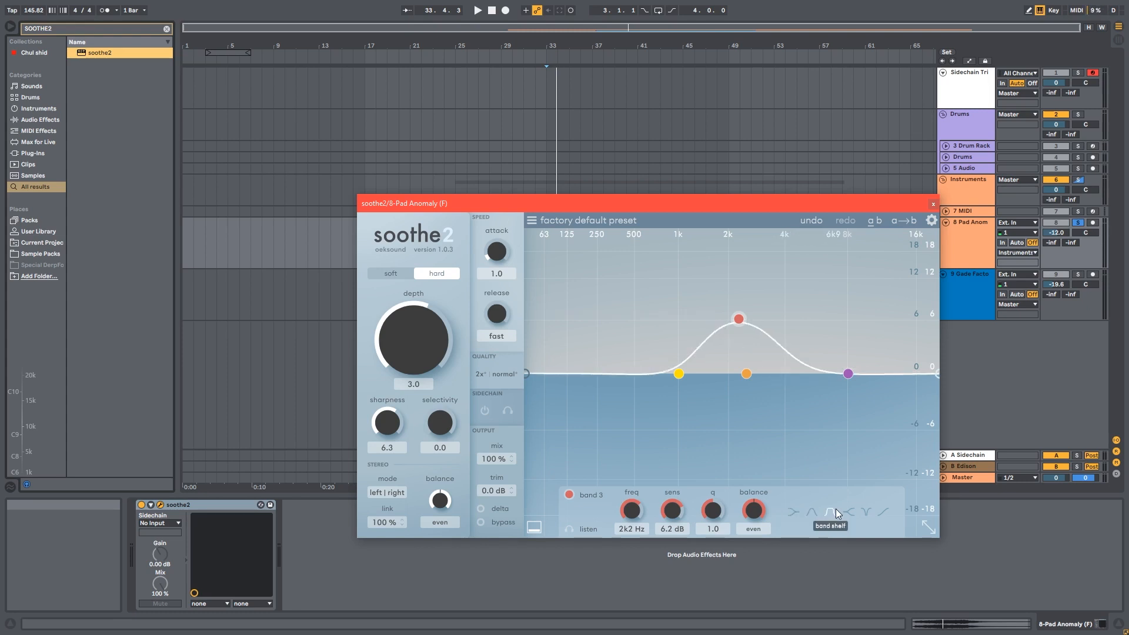
click(848, 509)
click(868, 511)
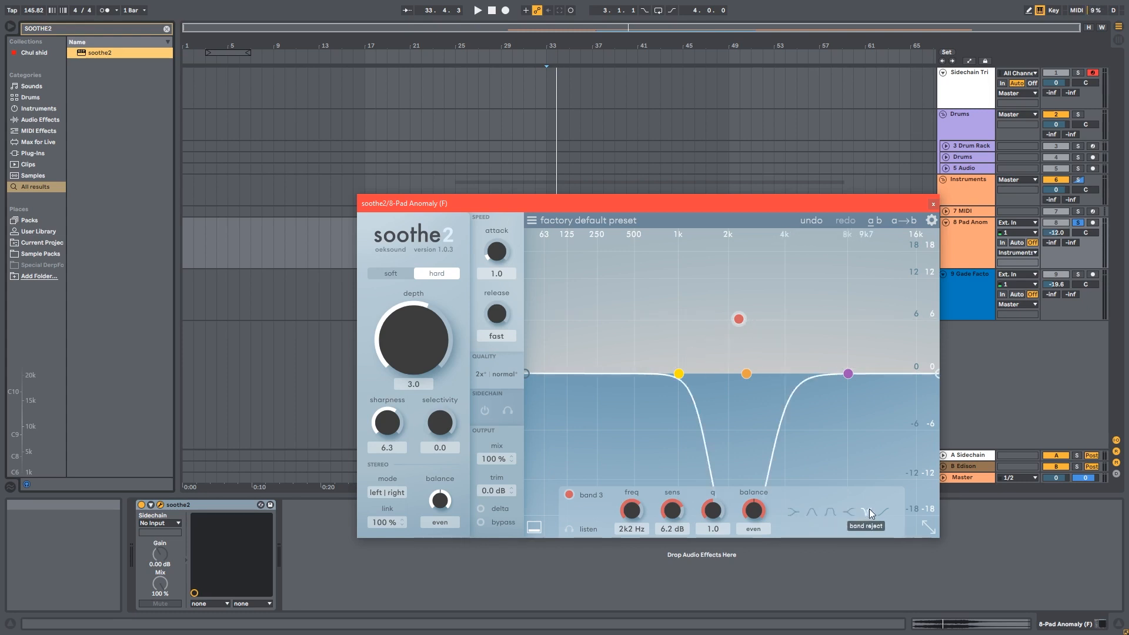
click(884, 512)
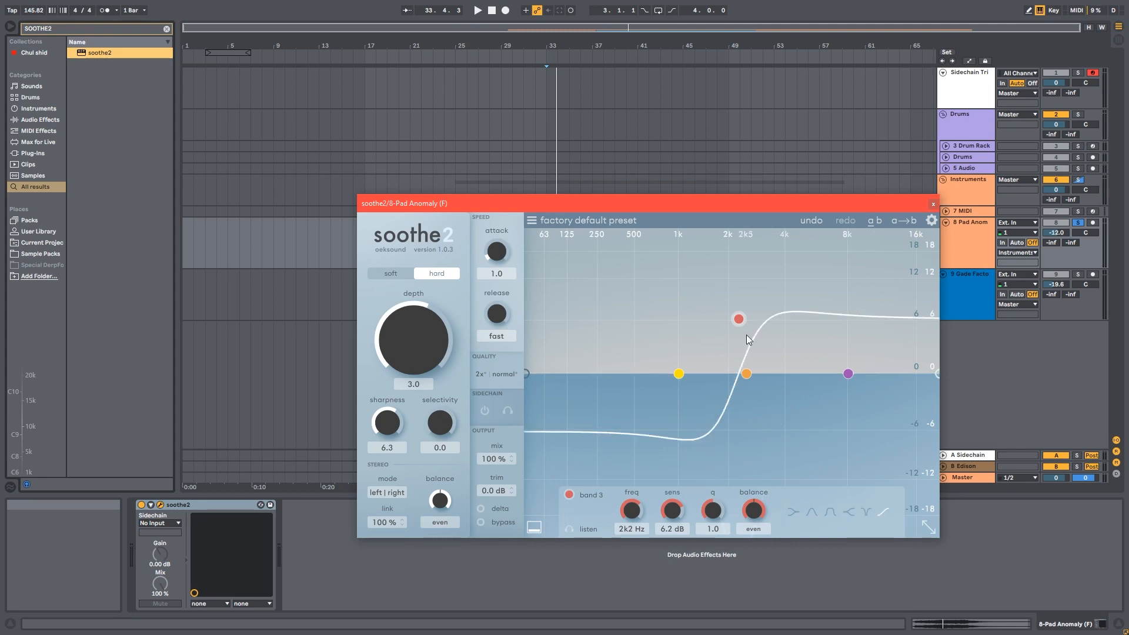
Reset band 3 to a bell shape with a q of 1.2, placed at about 3.7 kHz with 0.6 dB sensitivity
drag(746, 334, 746, 379)
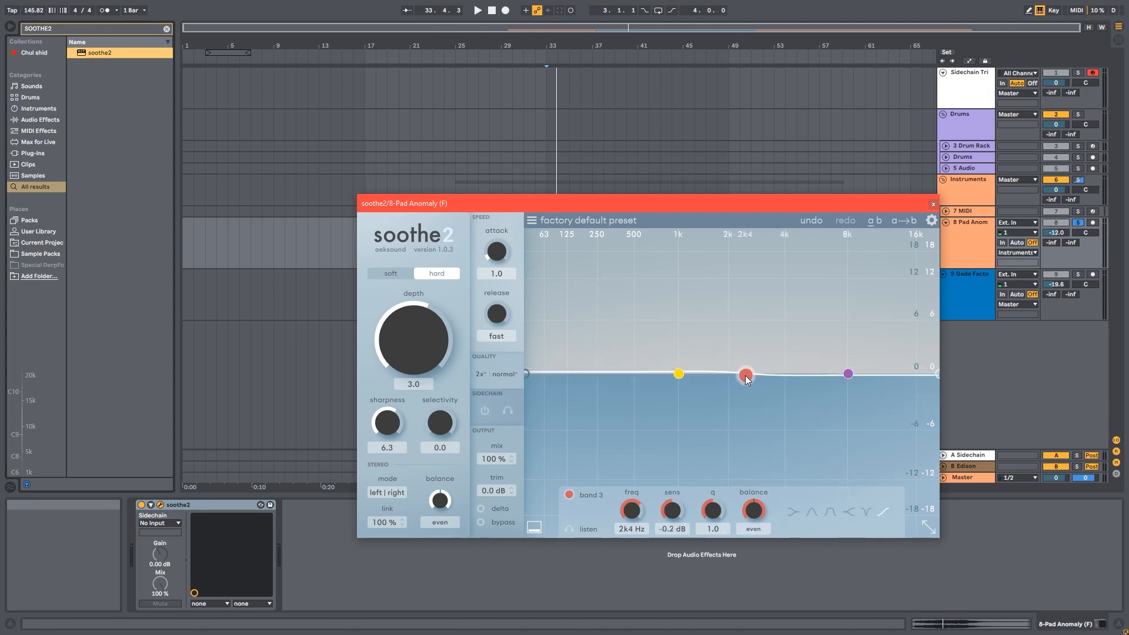
click(810, 511)
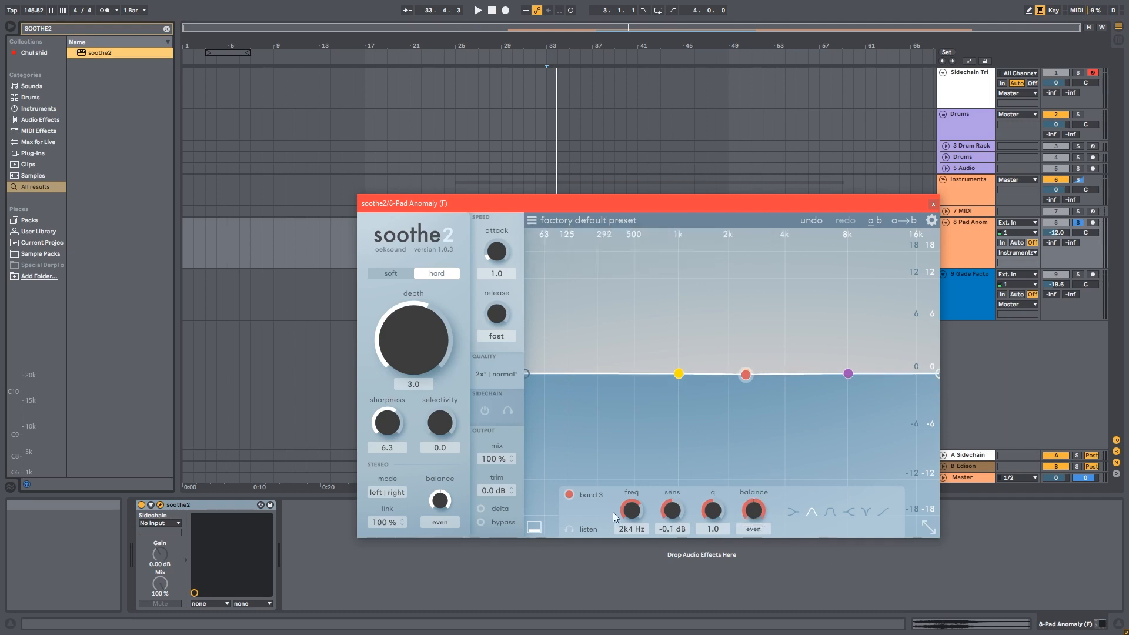
mouse_move(632, 512)
mouse_down()
mouse_move(634, 529)
mouse_move(635, 505)
mouse_up()
drag(715, 508, 718, 499)
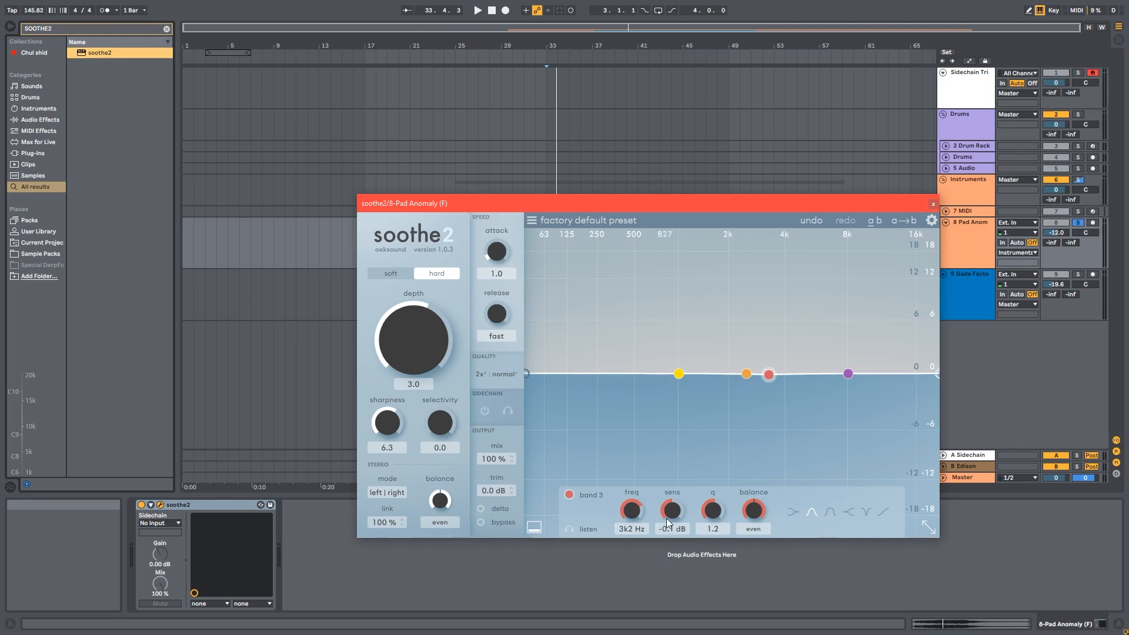
mouse_move(666, 520)
mouse_down()
mouse_move(675, 477)
mouse_move(673, 506)
mouse_up()
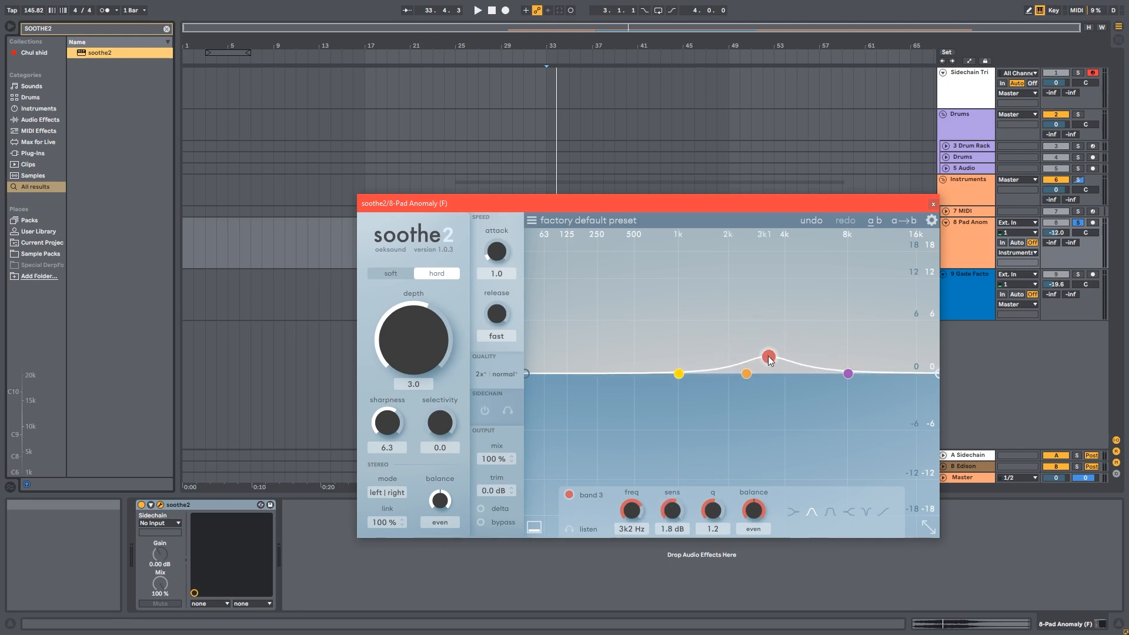
drag(768, 356, 773, 271)
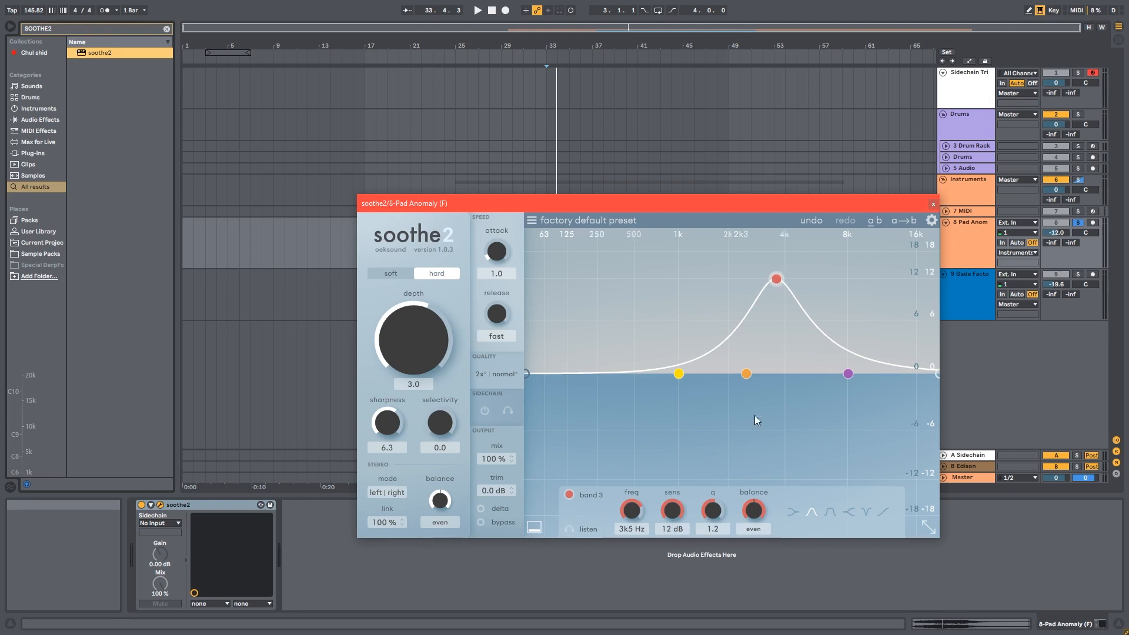
drag(777, 280, 781, 375)
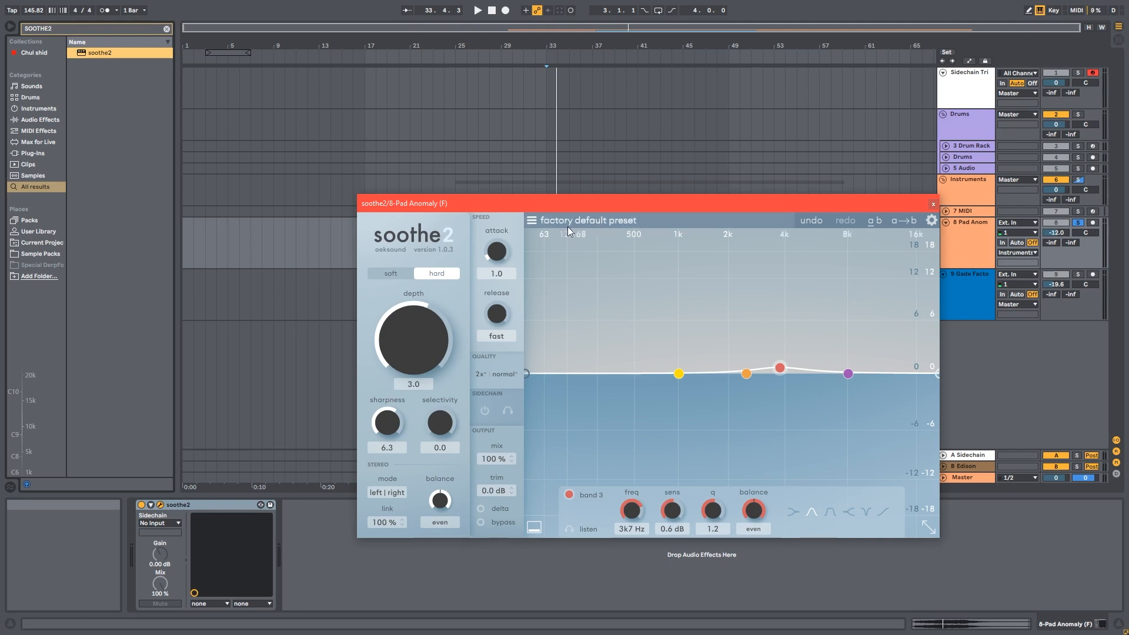
Browse the preset menu and the plugin settings panel
click(531, 220)
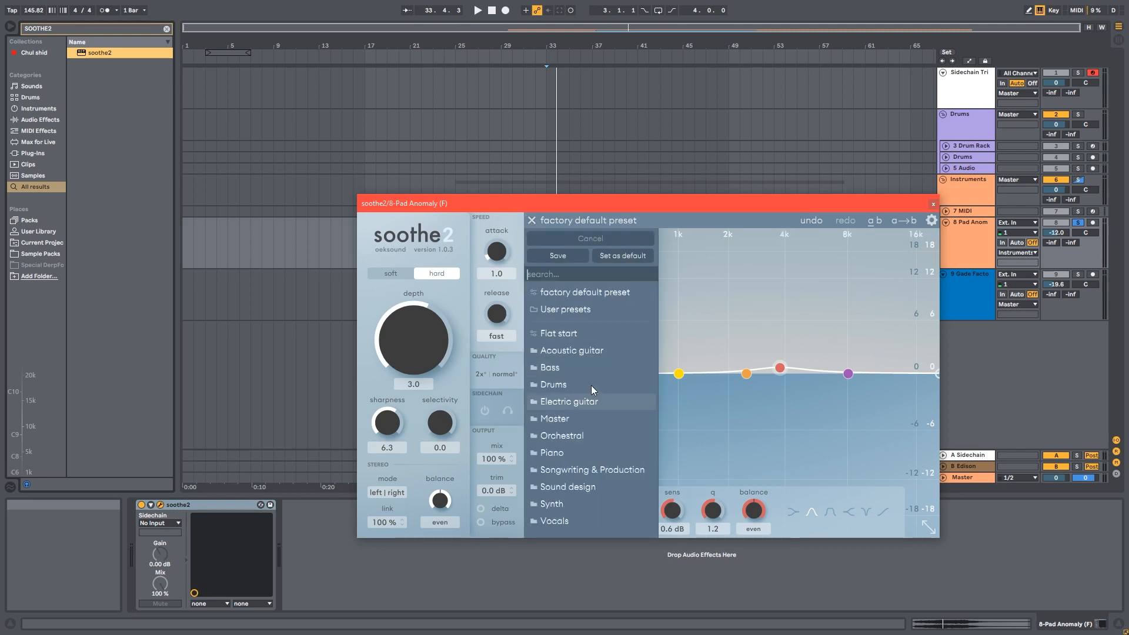
click(530, 220)
click(928, 220)
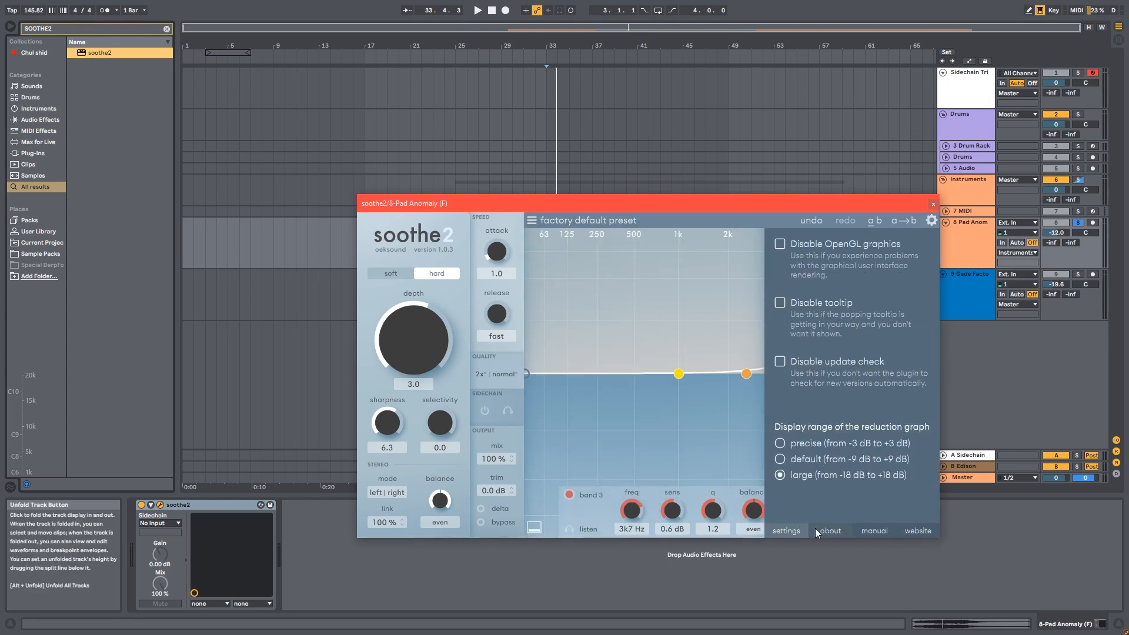
click(931, 220)
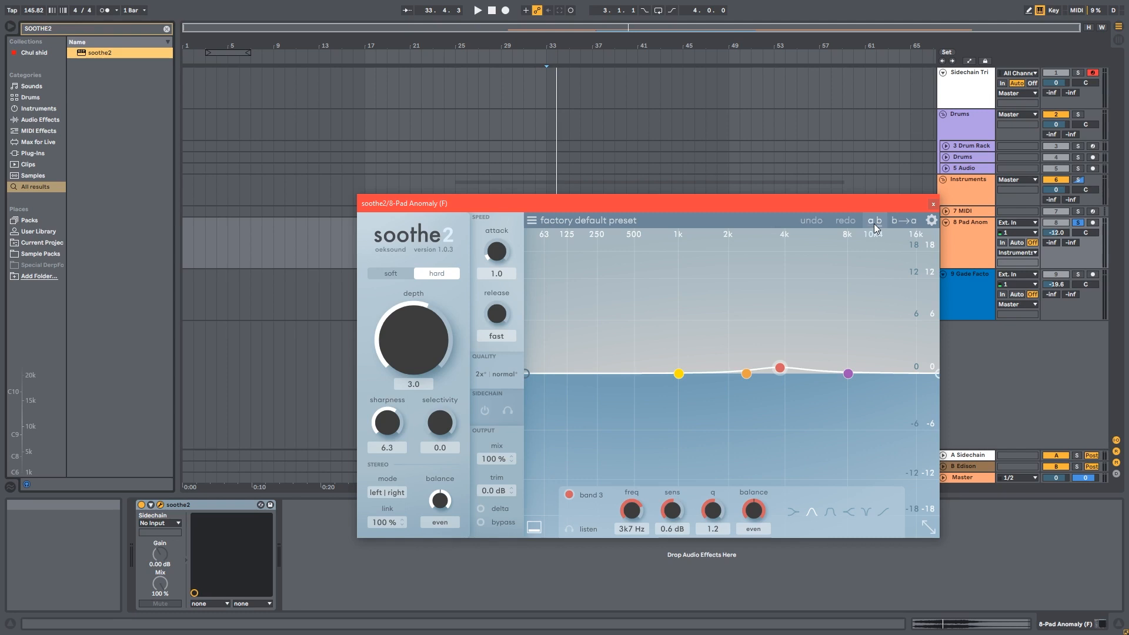
Switch to the B comparison slot and raise band 3 to about 4 kHz with 6.4 dB sensitivity
click(873, 223)
drag(436, 203, 520, 217)
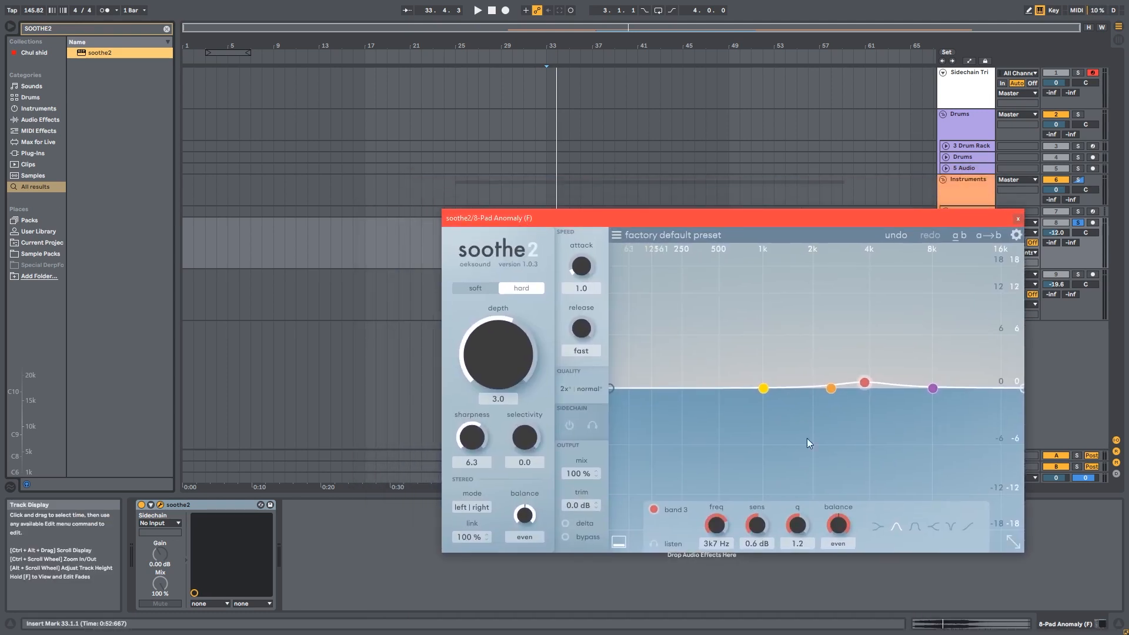
drag(864, 383, 870, 332)
Start playback from the beginning of the pad clip
drag(527, 219, 509, 301)
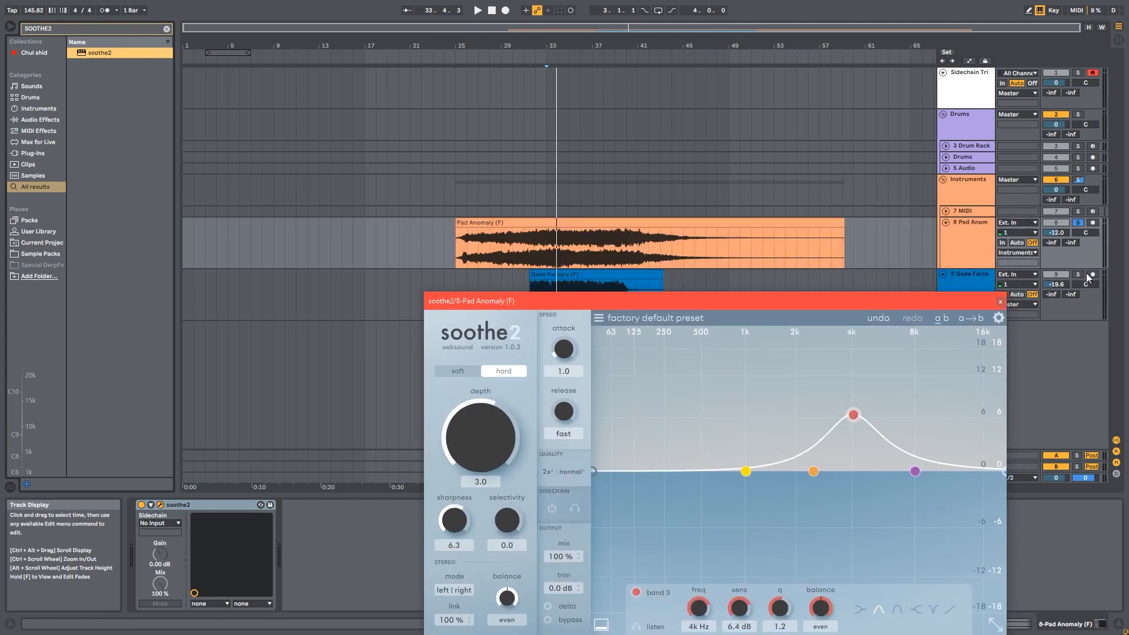
mouse_move(1056, 232)
mouse_down()
mouse_move(1056, 263)
mouse_move(1056, 233)
mouse_up()
click(457, 257)
key(space)
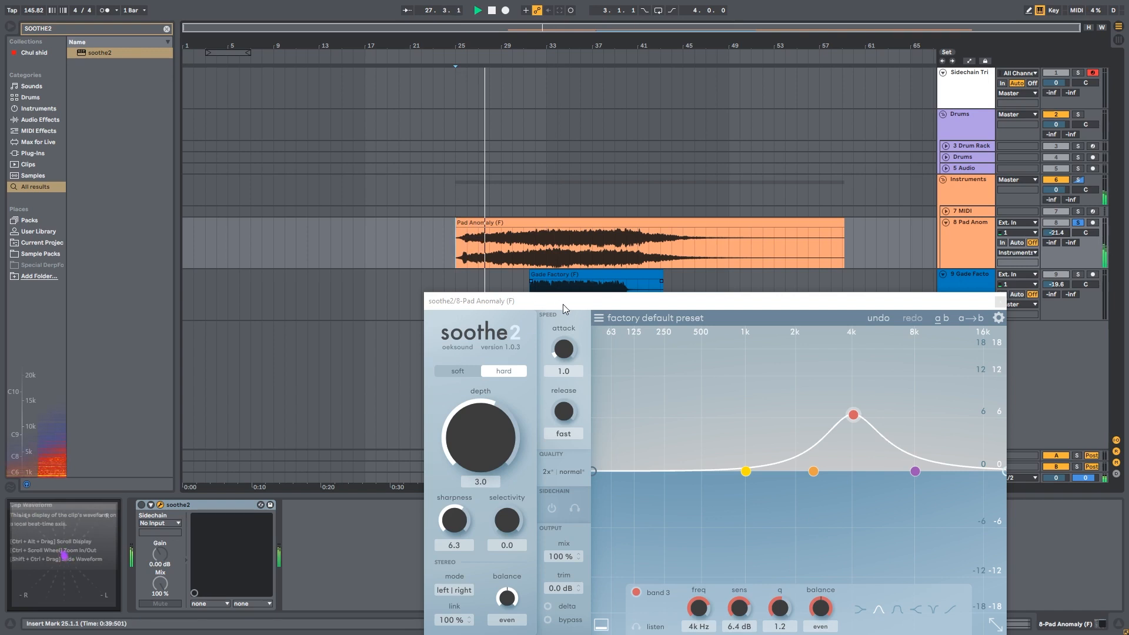
Shrink the plugin window and reposition it over the arrangement
drag(562, 306, 552, 269)
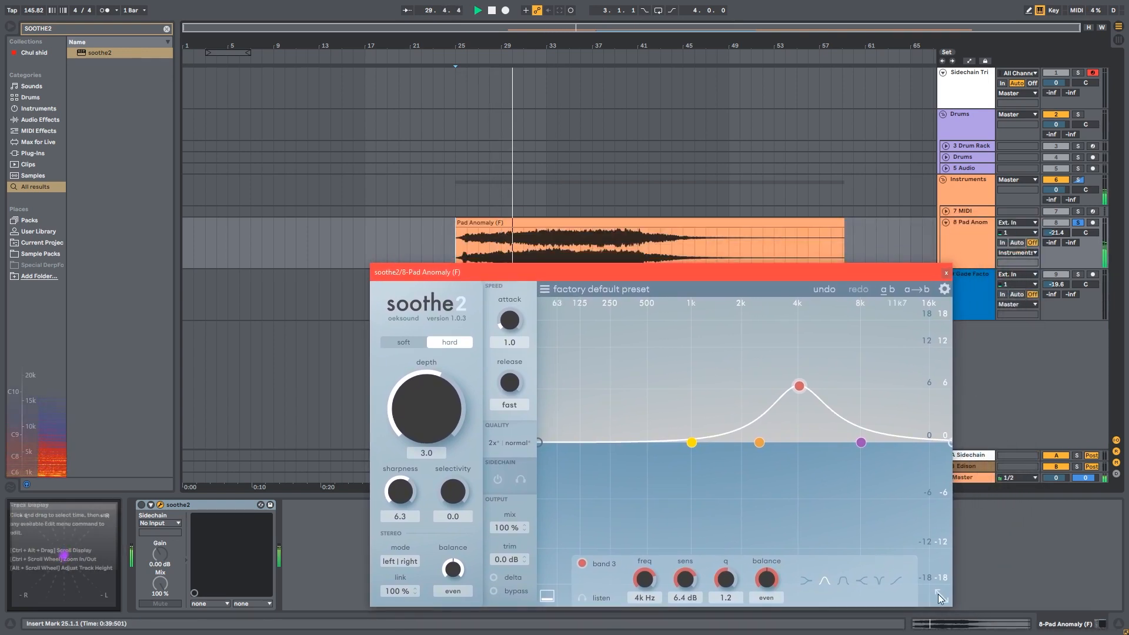
click(950, 604)
click(922, 554)
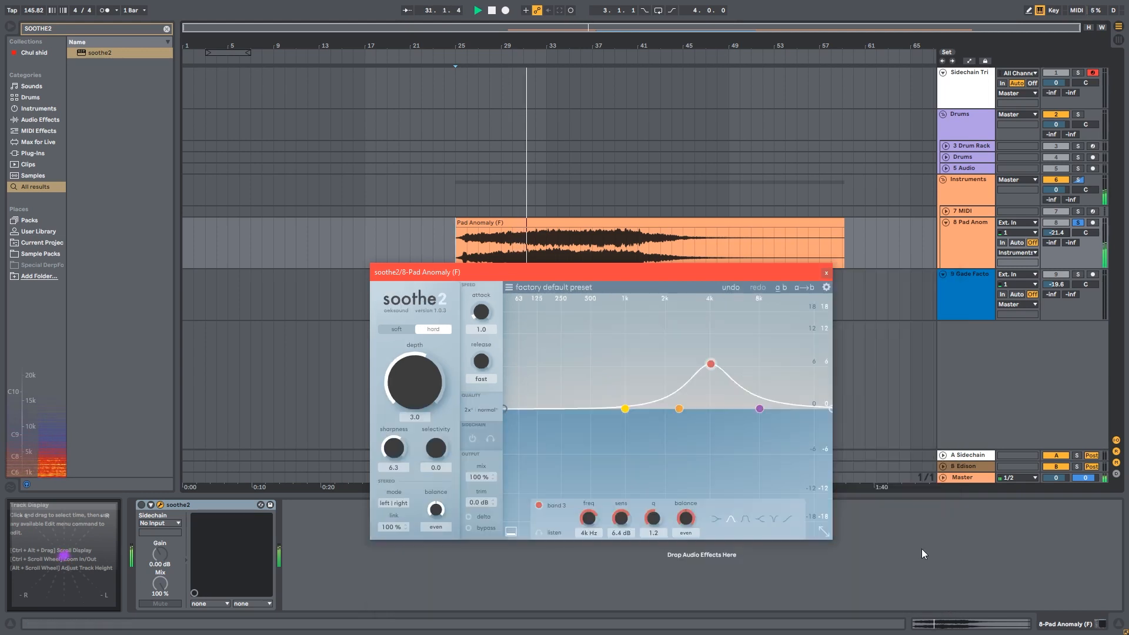
drag(536, 276, 576, 299)
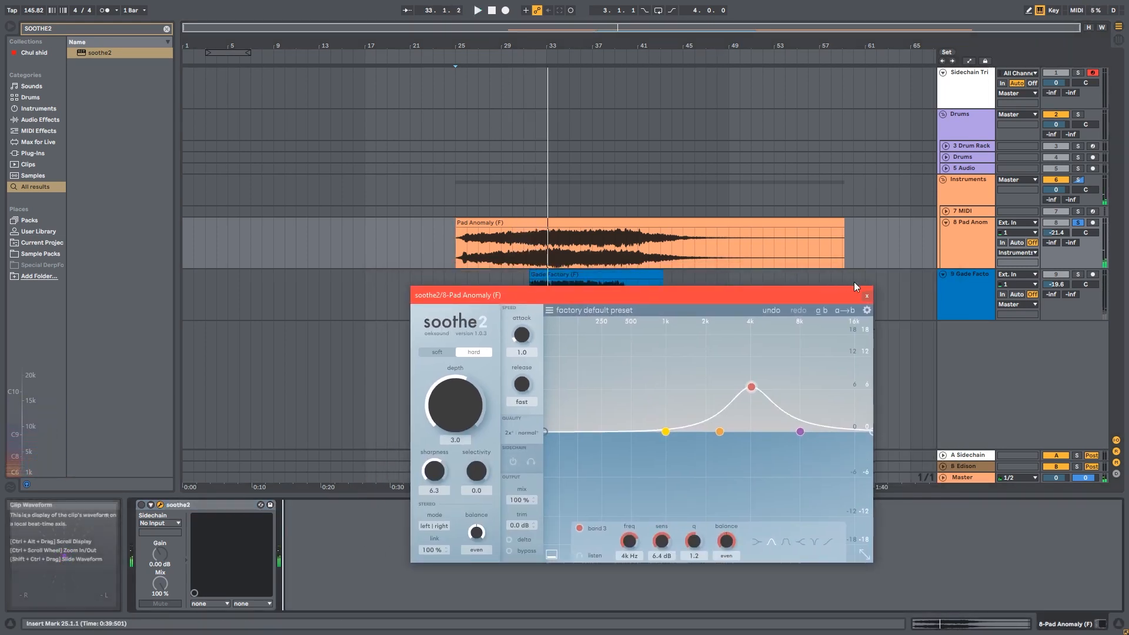
Raise band 3 to 12 dB sensitivity at about 3.9 kHz and play the pad
click(141, 505)
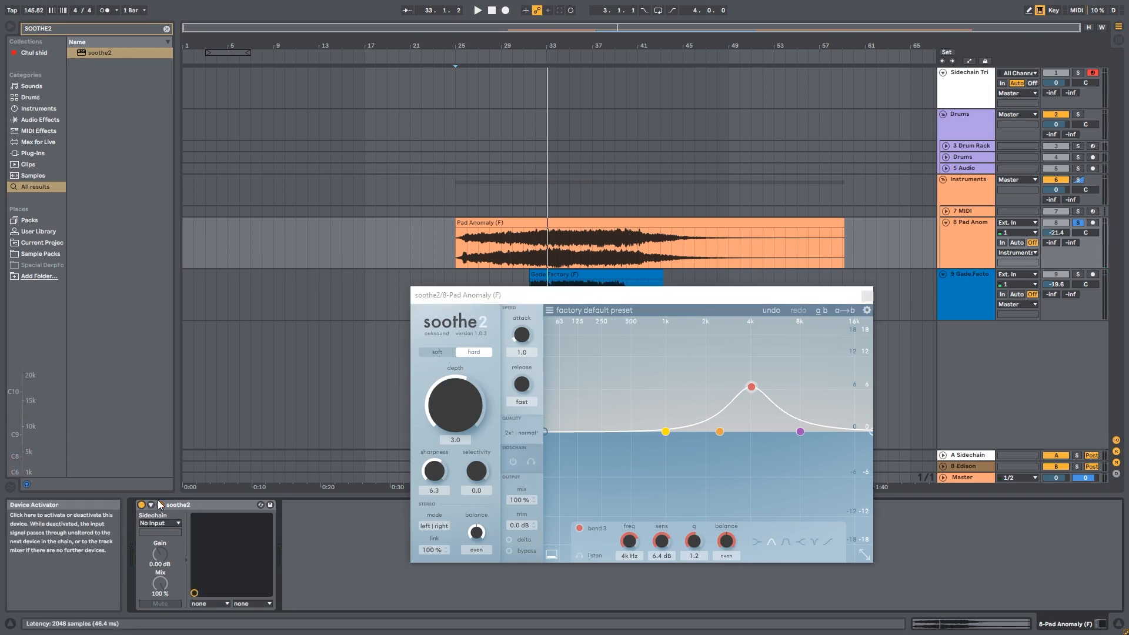
drag(751, 387, 750, 357)
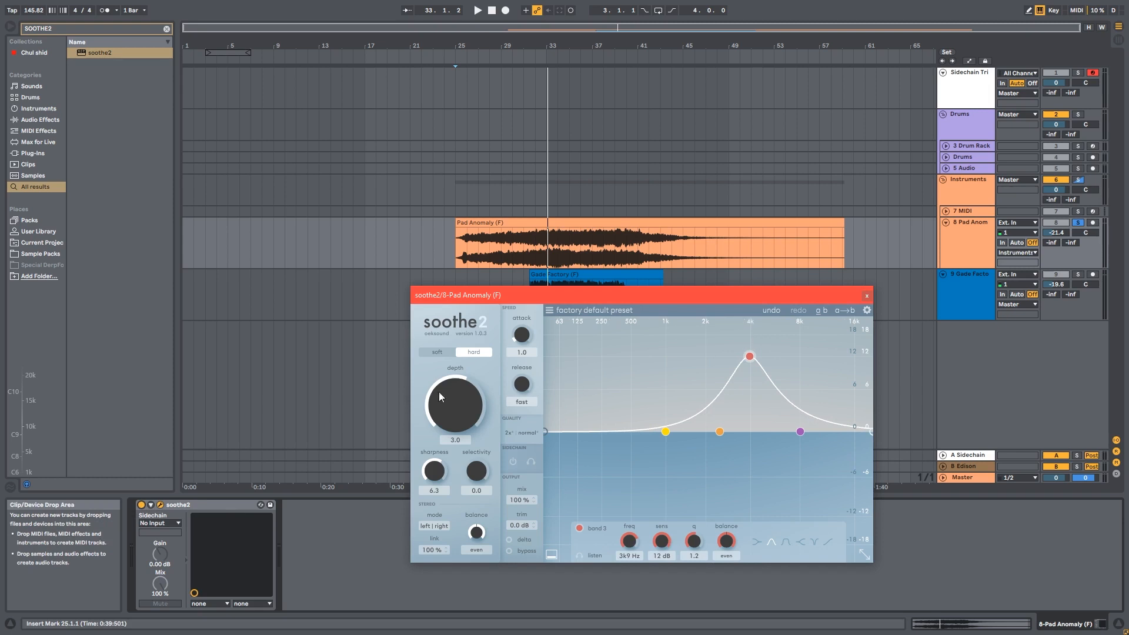
key(space)
Lower the sharpness to 4.8 and set the depth to about 6.9
drag(457, 406, 457, 367)
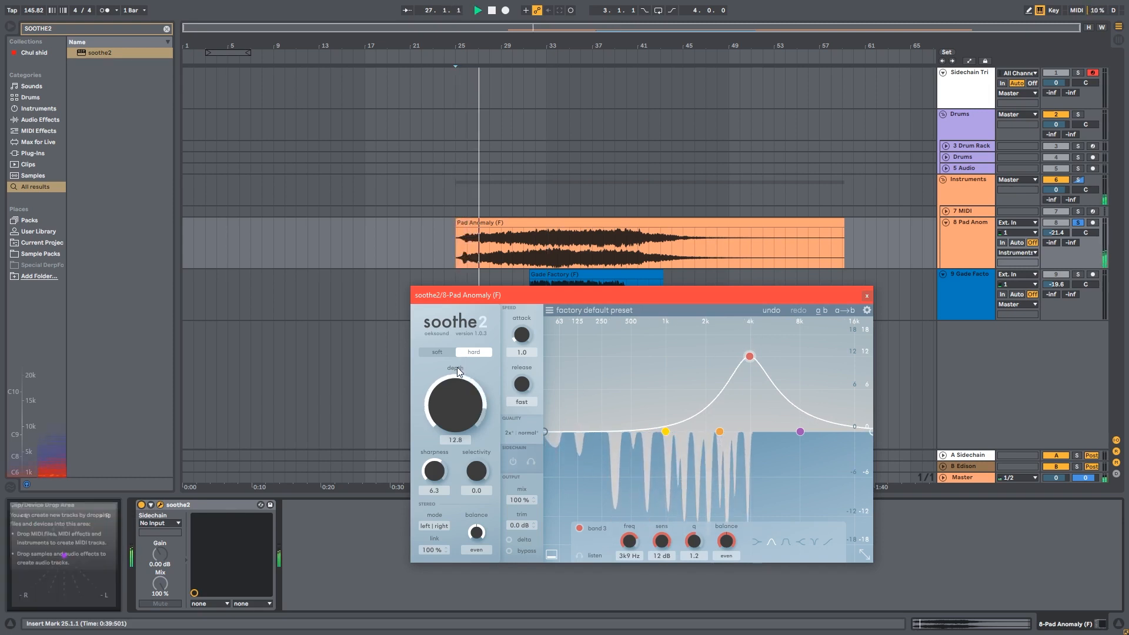
drag(434, 473, 430, 474)
drag(454, 394, 453, 418)
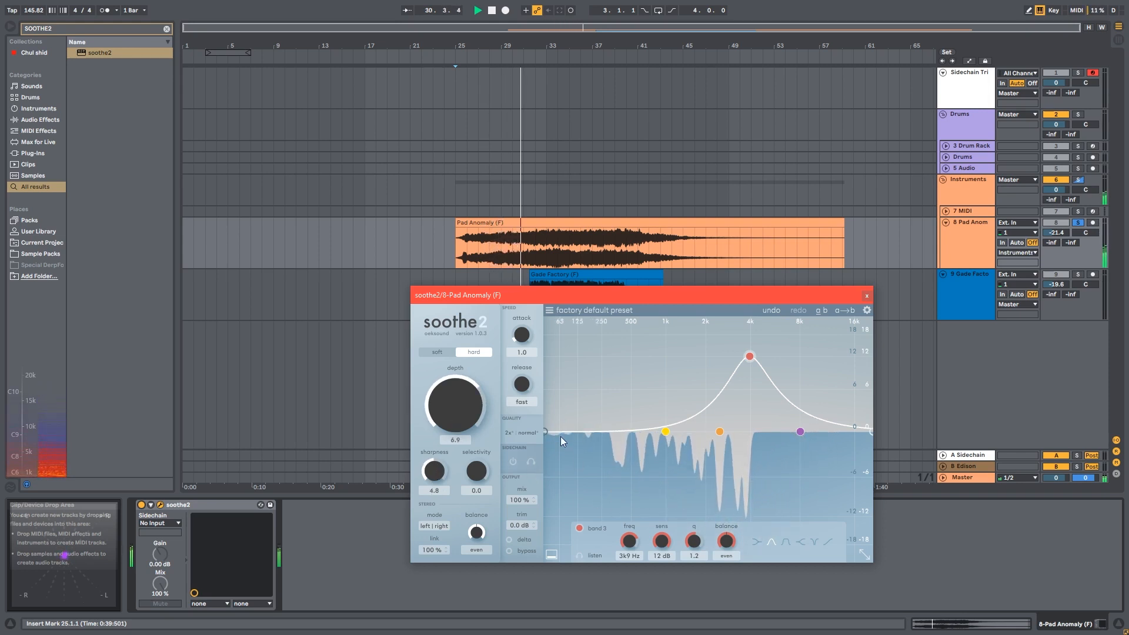
Raise bands 1 and 2 to boost around 400 Hz and 1.2 kHz, nudging band 3 to 3.6 kHz
drag(662, 434, 623, 379)
drag(720, 431, 672, 357)
drag(749, 357, 745, 356)
Reduce the depth to 0.8
drag(469, 391, 460, 417)
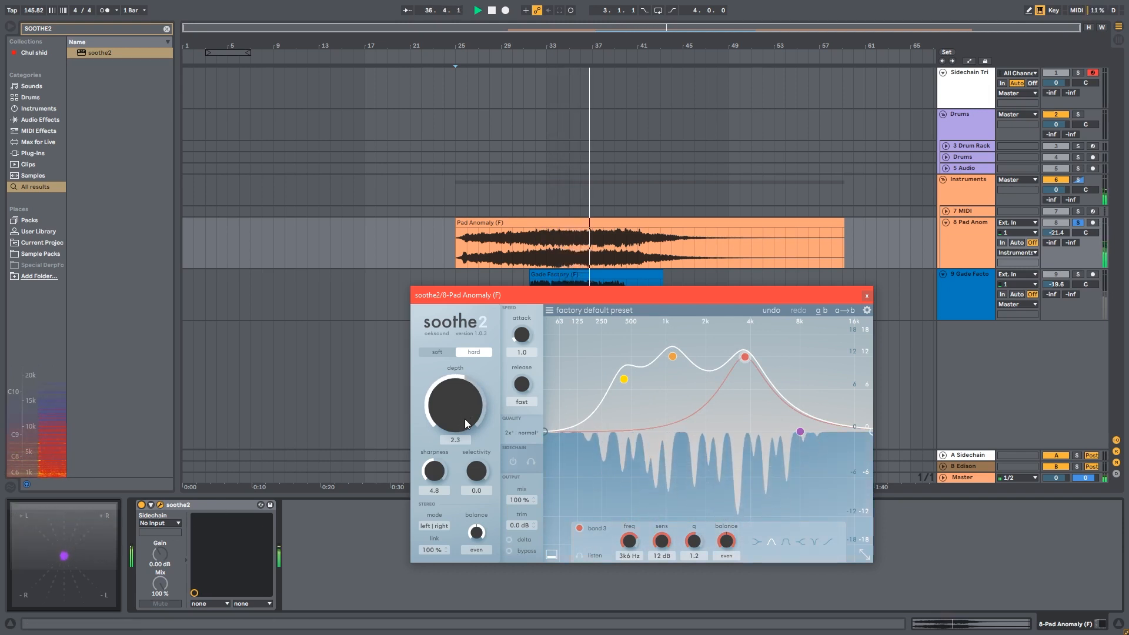
drag(464, 418, 498, 537)
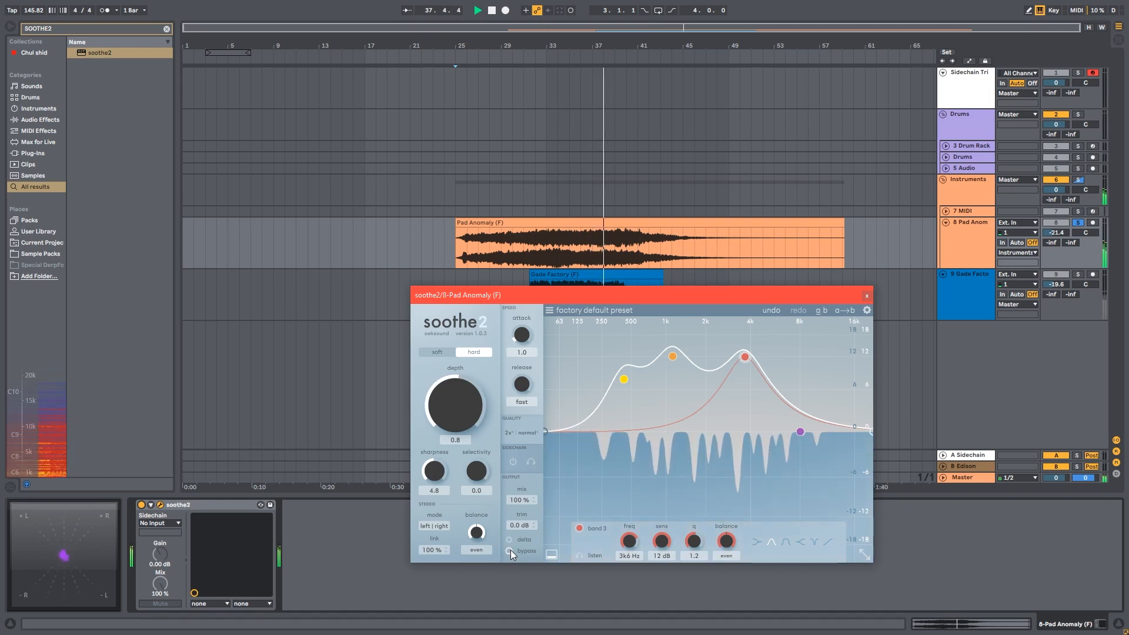
Toggle bypass on and off to compare the processed pad
click(510, 549)
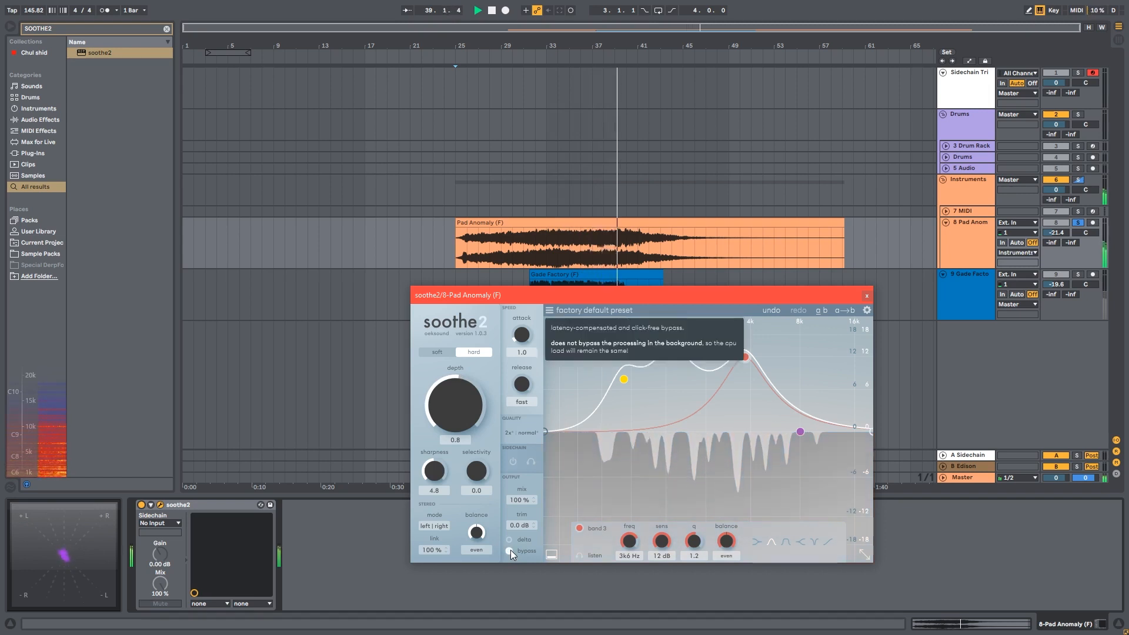
click(510, 550)
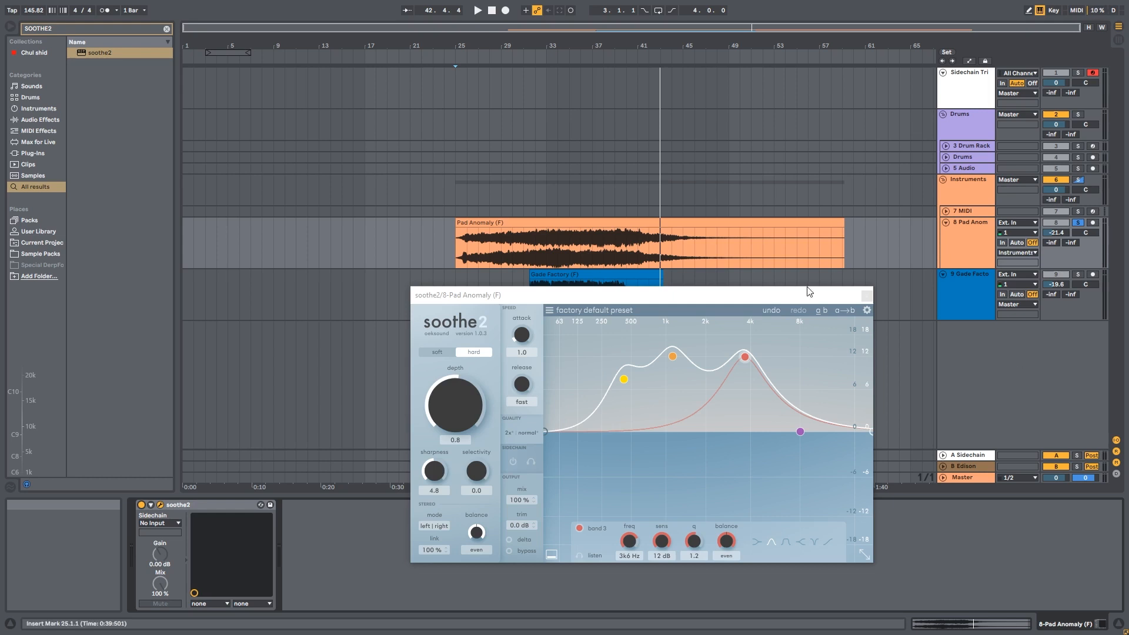
Open the recent set lostwp.als
click(338, 231)
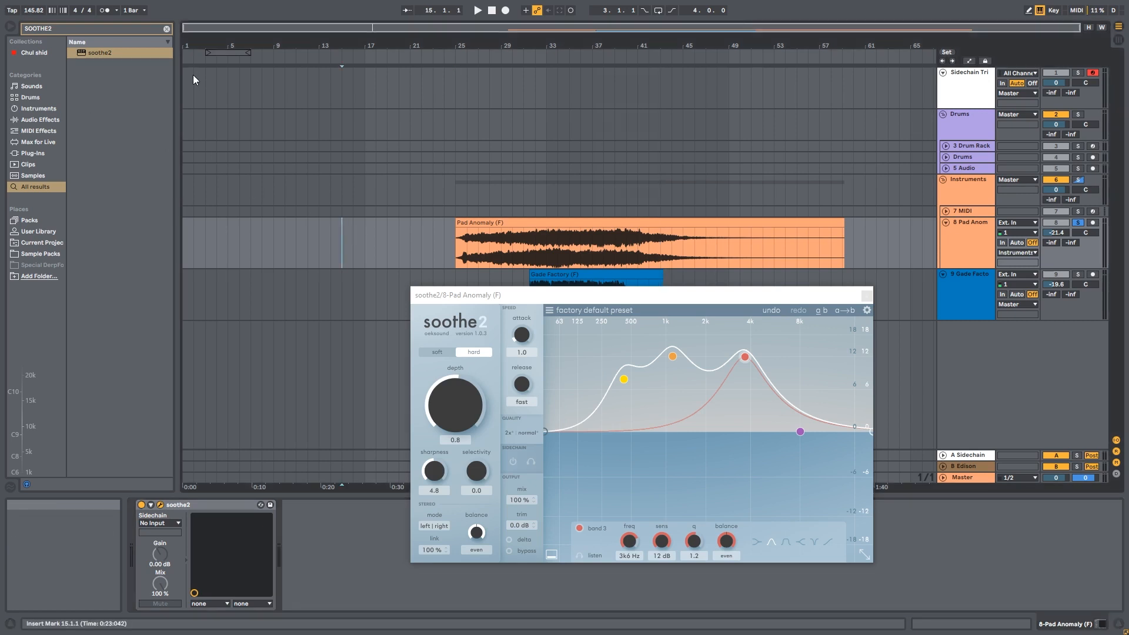
key(F11)
click(10, 20)
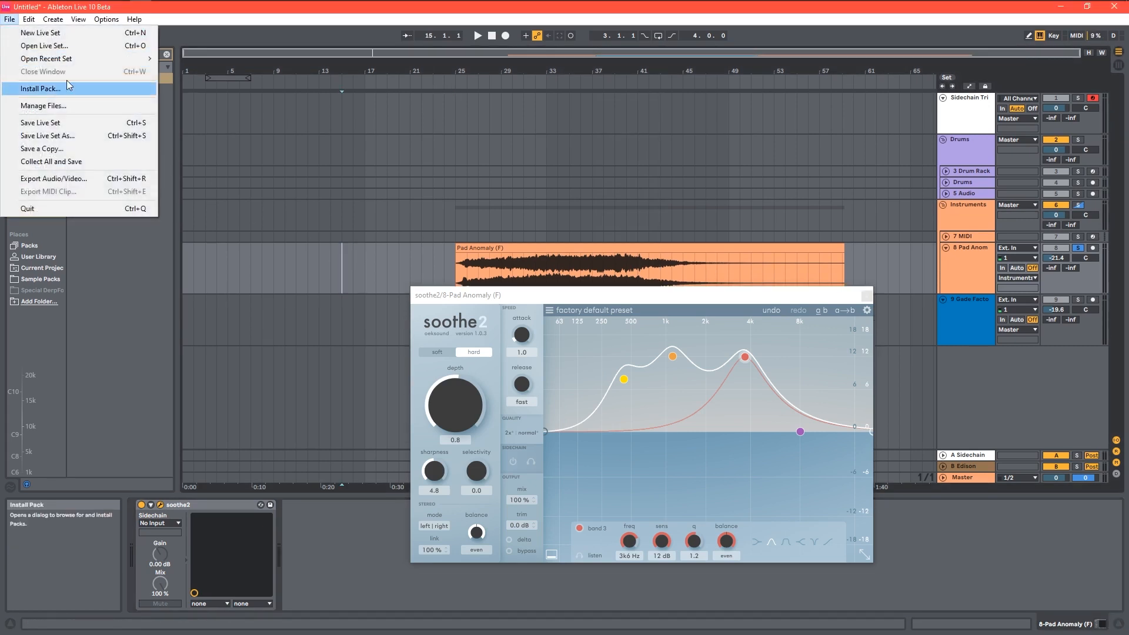
mouse_move(112, 60)
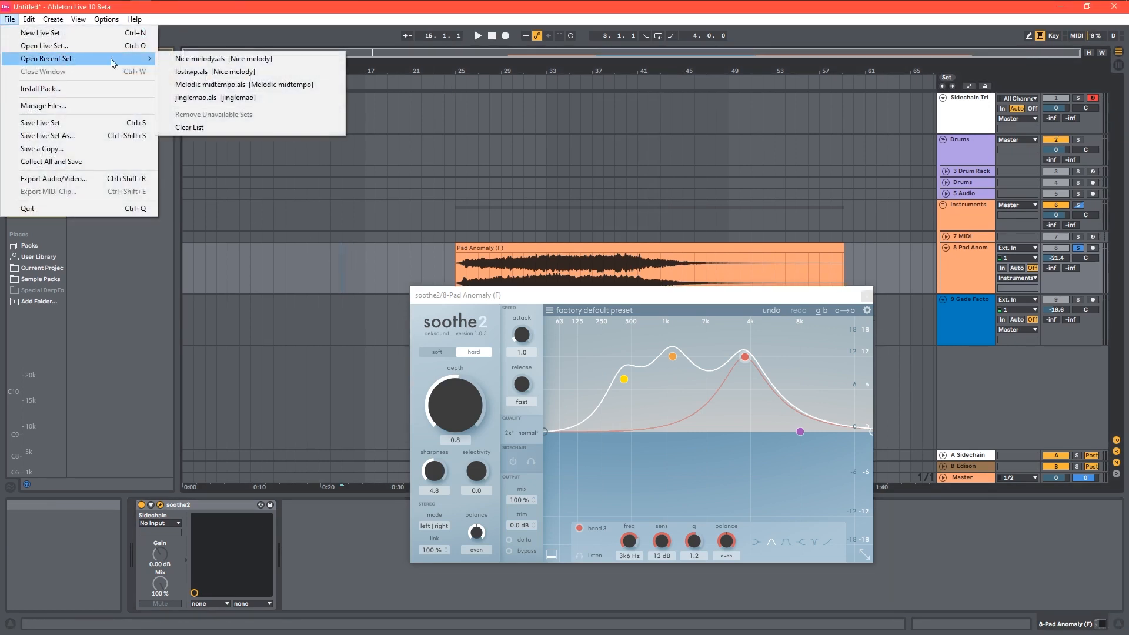
click(263, 85)
Select the clip on track 49 in the opened set to show its devices
scroll(323, 191, up, 5)
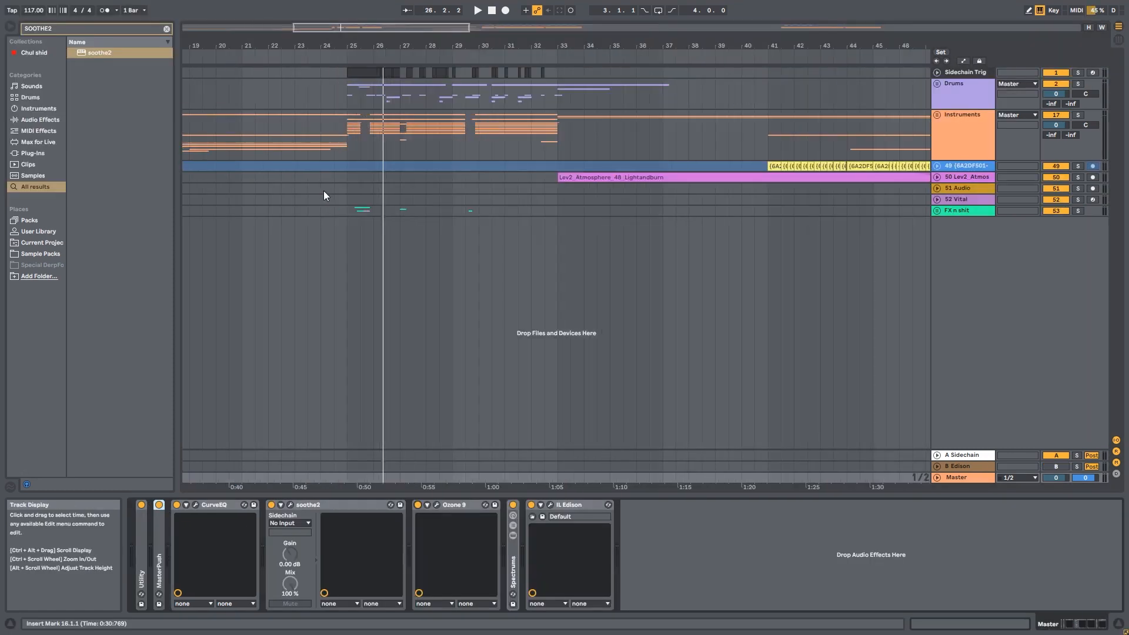
scroll(336, 185, down, 5)
scroll(337, 185, up, 6)
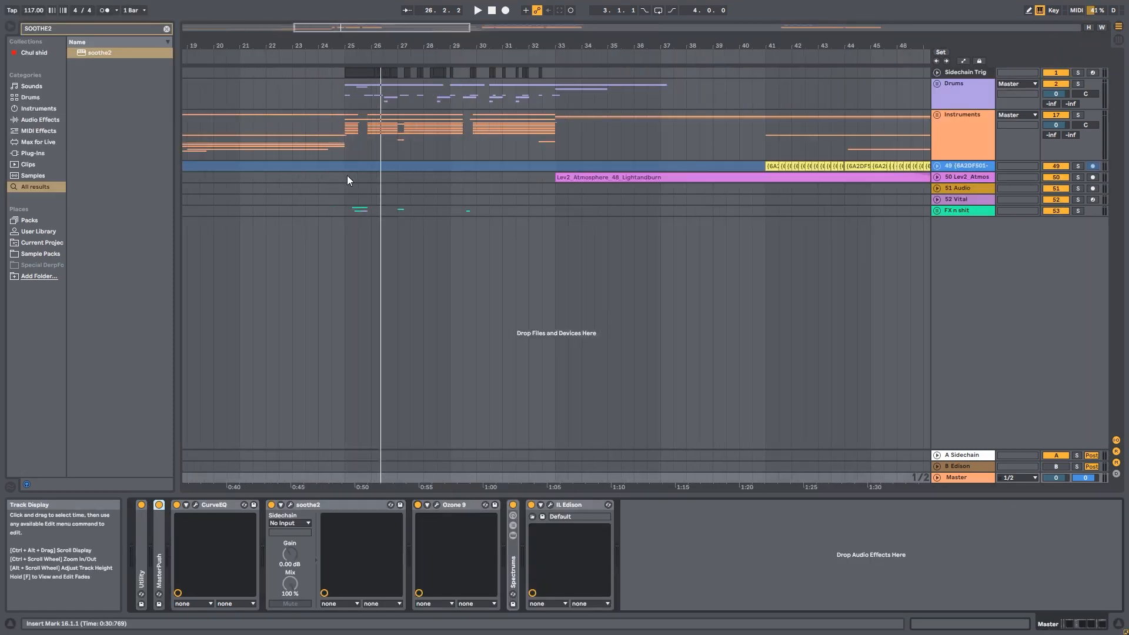
click(343, 171)
scroll(344, 170, down, 6)
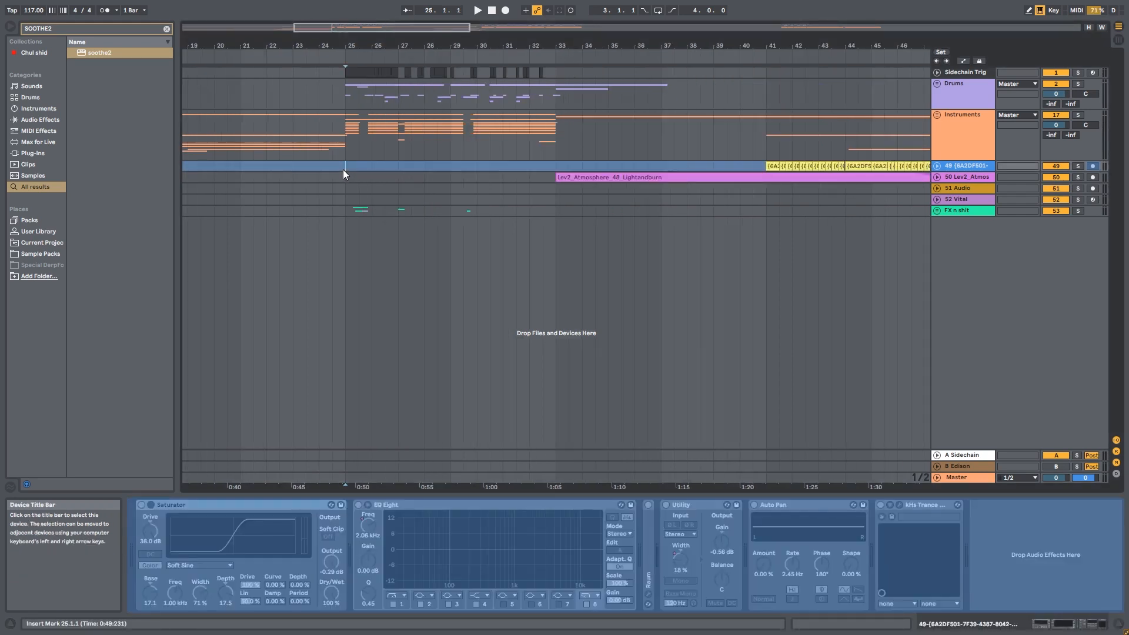
Start playback and select the Master track to show its device chain
key(space)
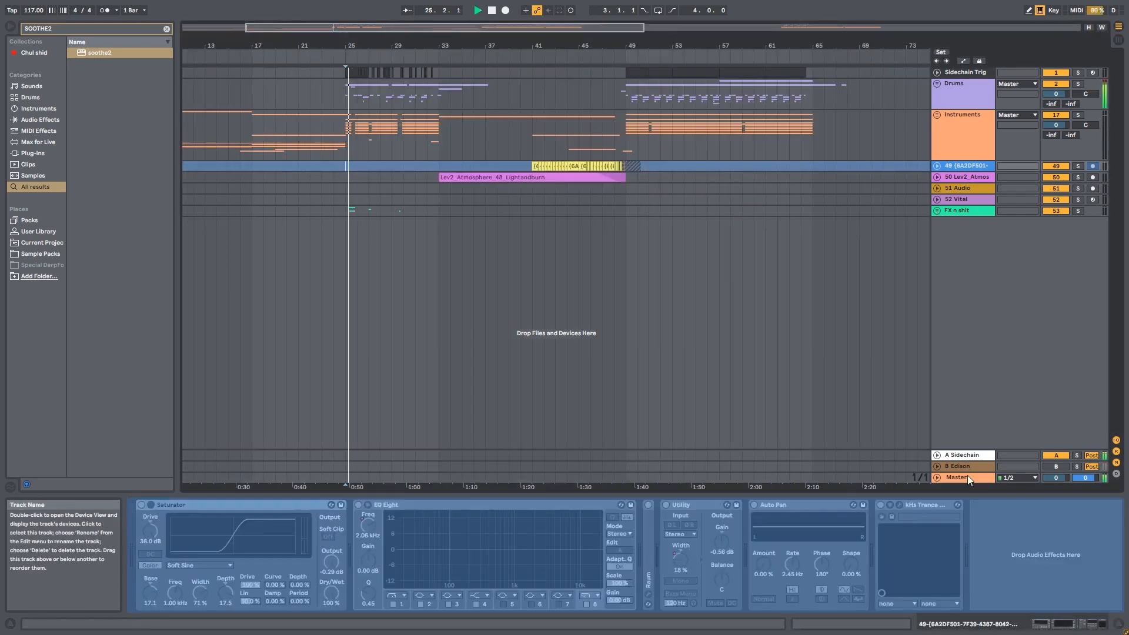
click(967, 475)
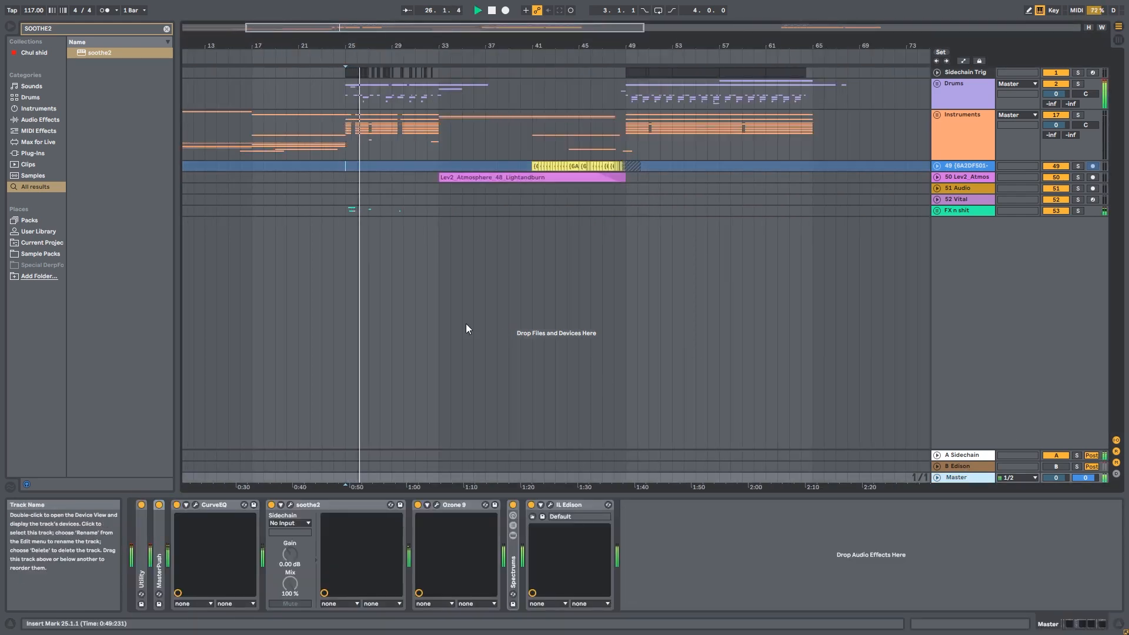
Open the soothe2 plugin window on the Master track
scroll(372, 247, down, 3)
scroll(340, 242, up, 3)
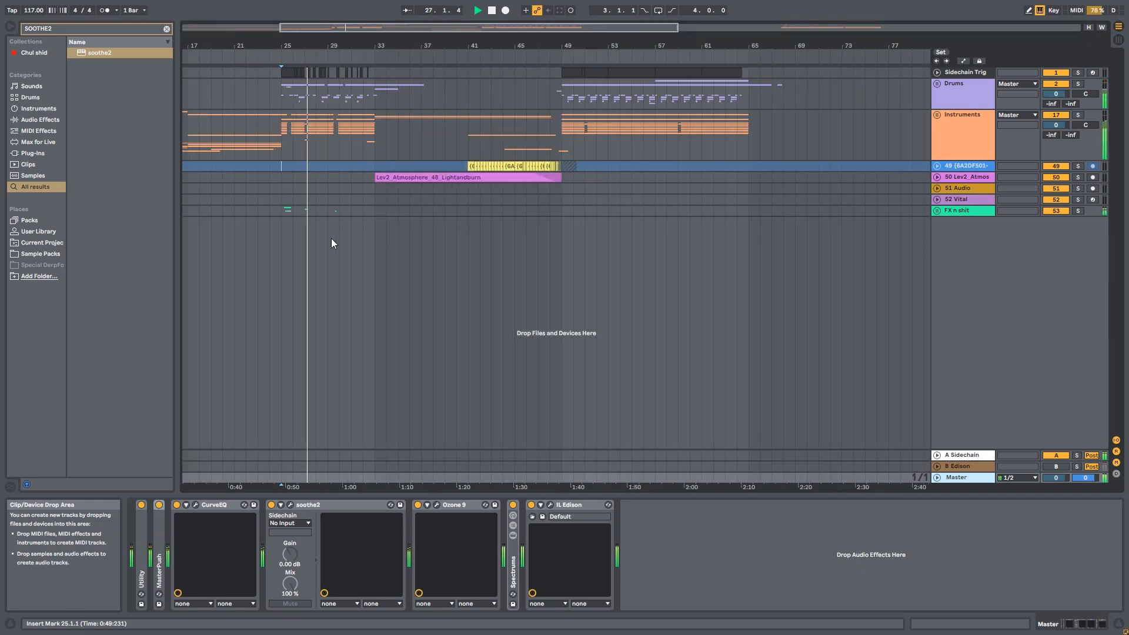
scroll(266, 222, up, 3)
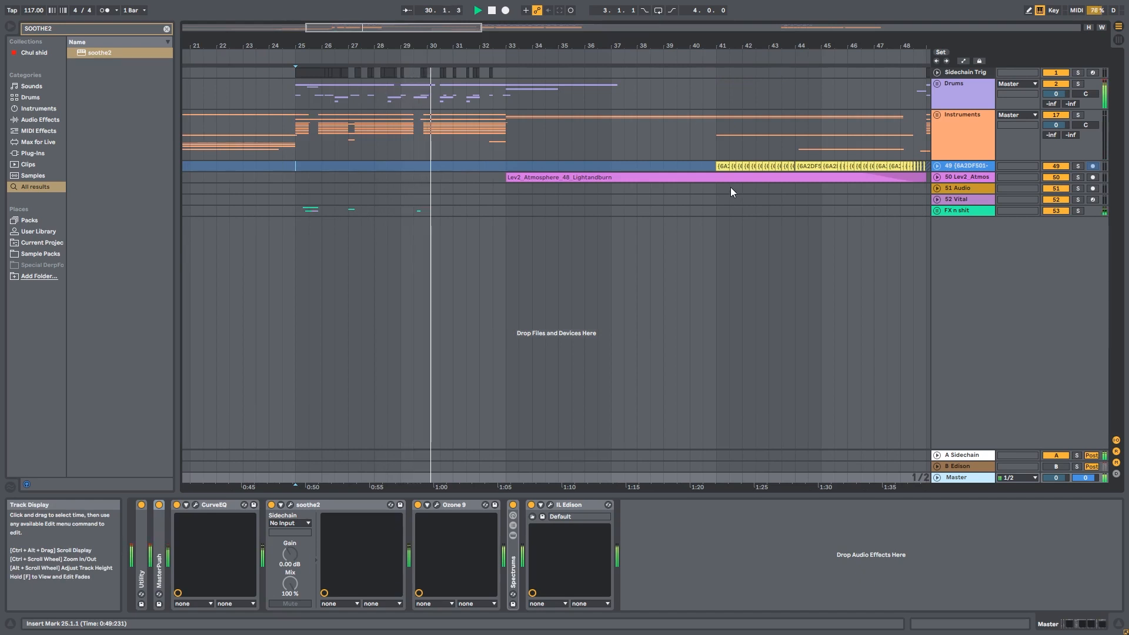
scroll(445, 155, down, 3)
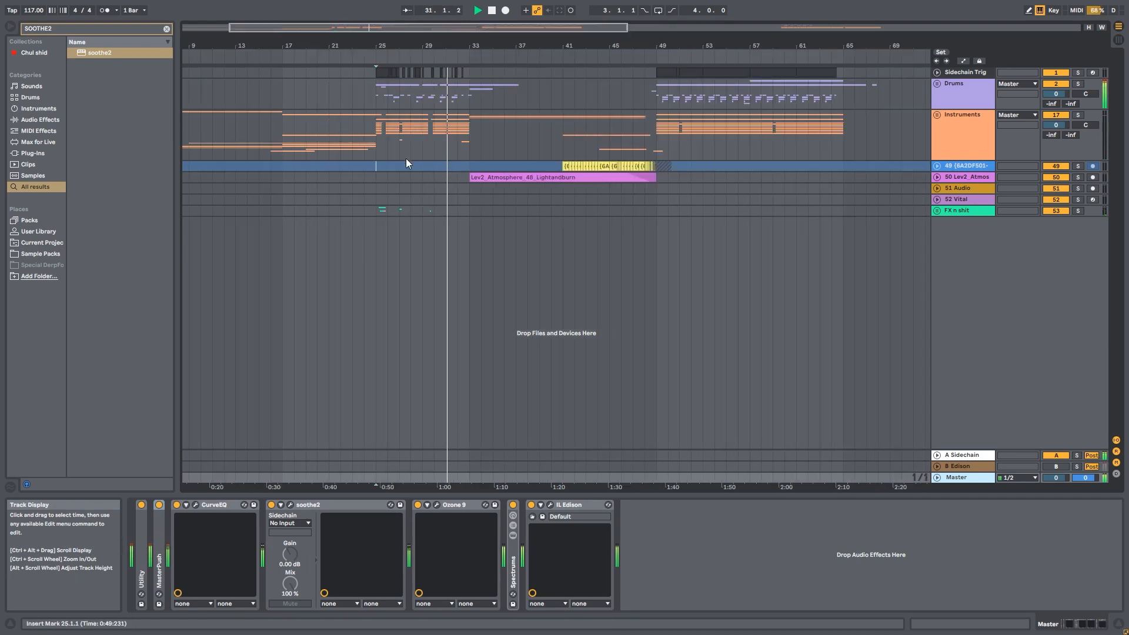
scroll(338, 154, up, 3)
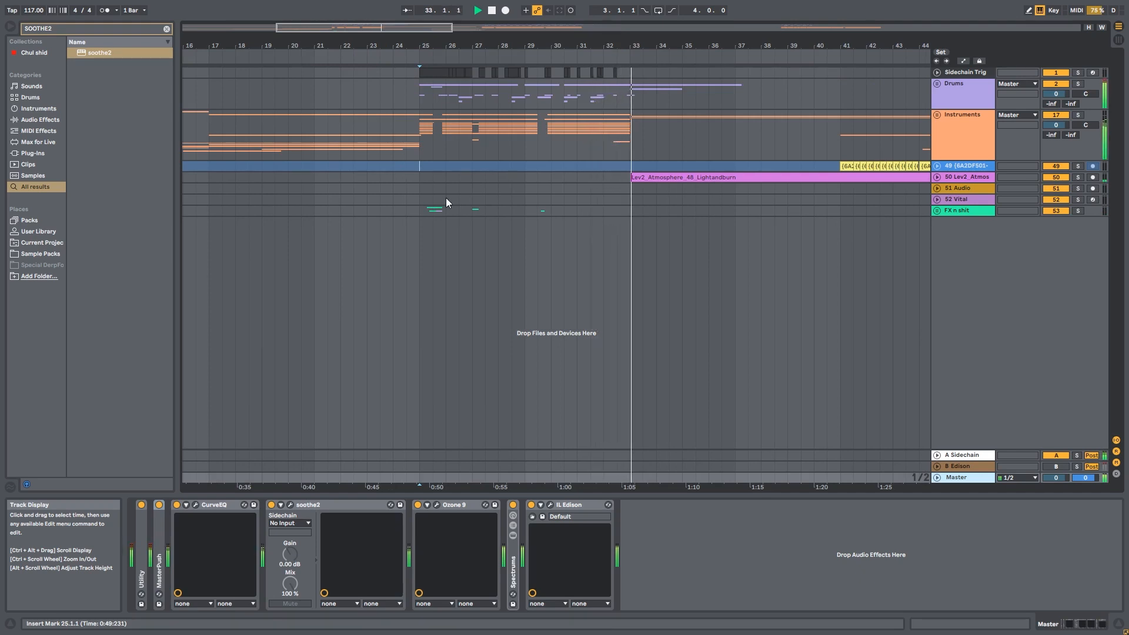
scroll(440, 197, up, 3)
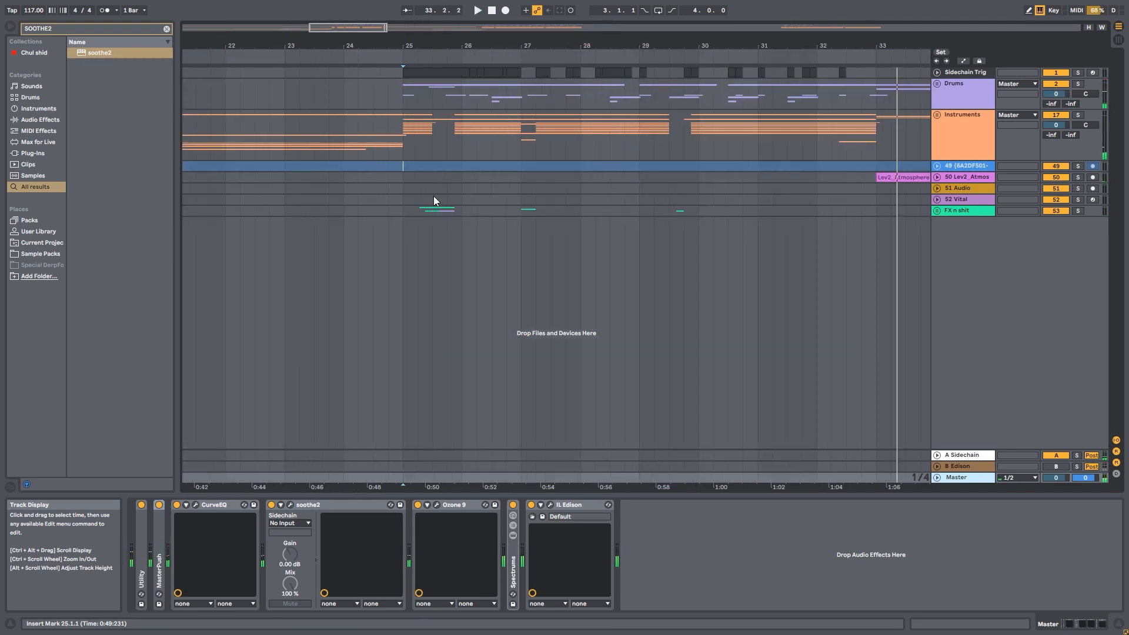
click(291, 504)
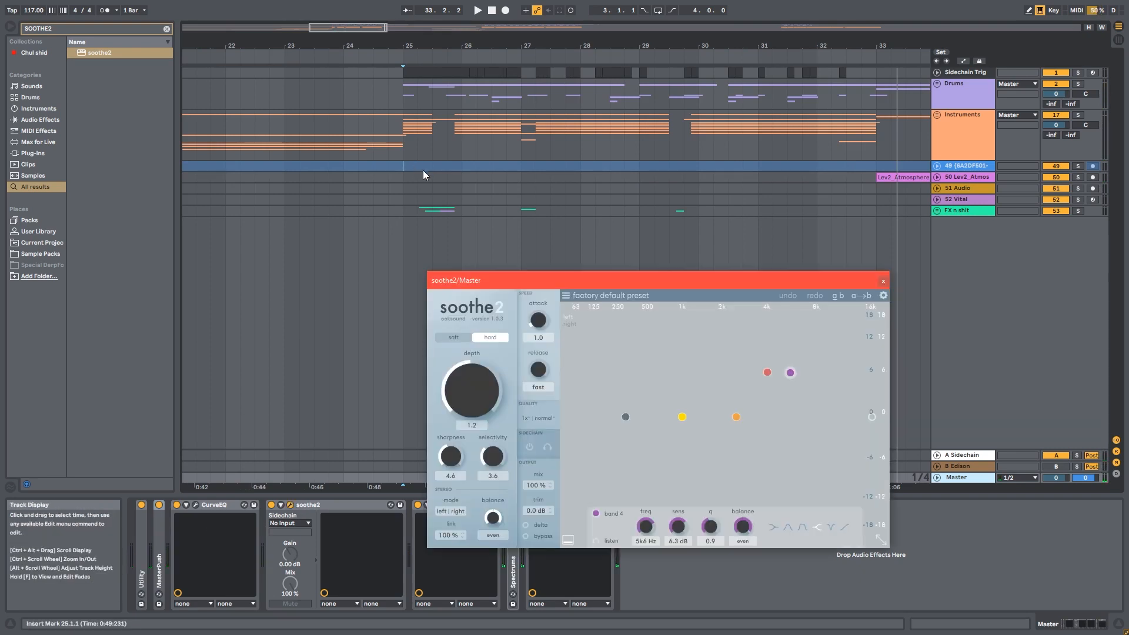
click(566, 509)
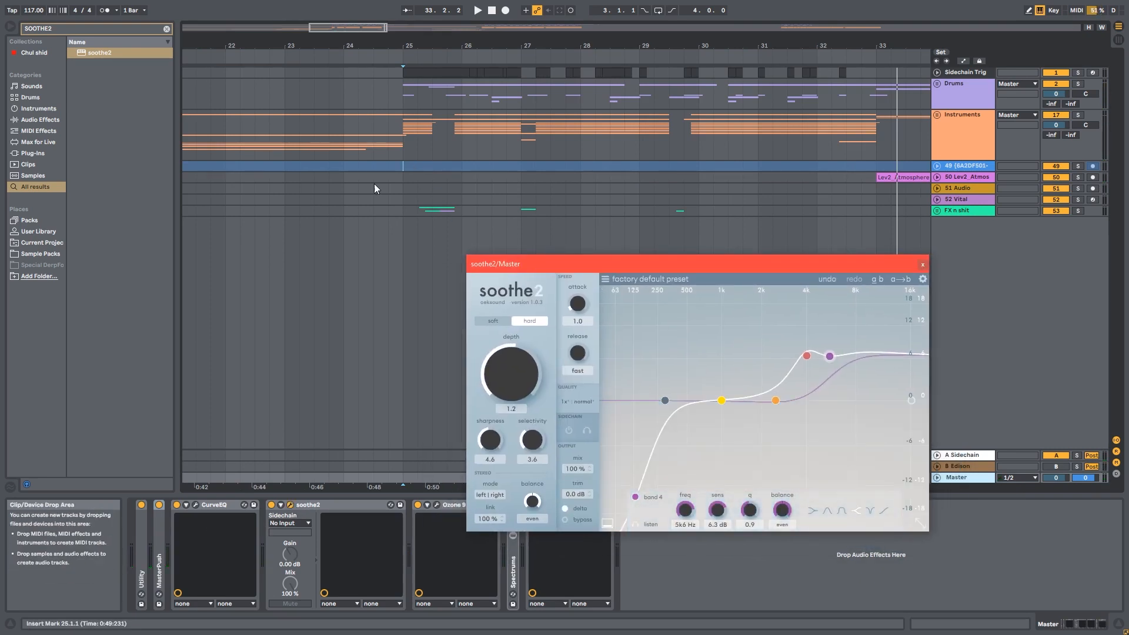
Play the set from bar 25 to audition the master bus
scroll(392, 162, up, 2)
click(364, 474)
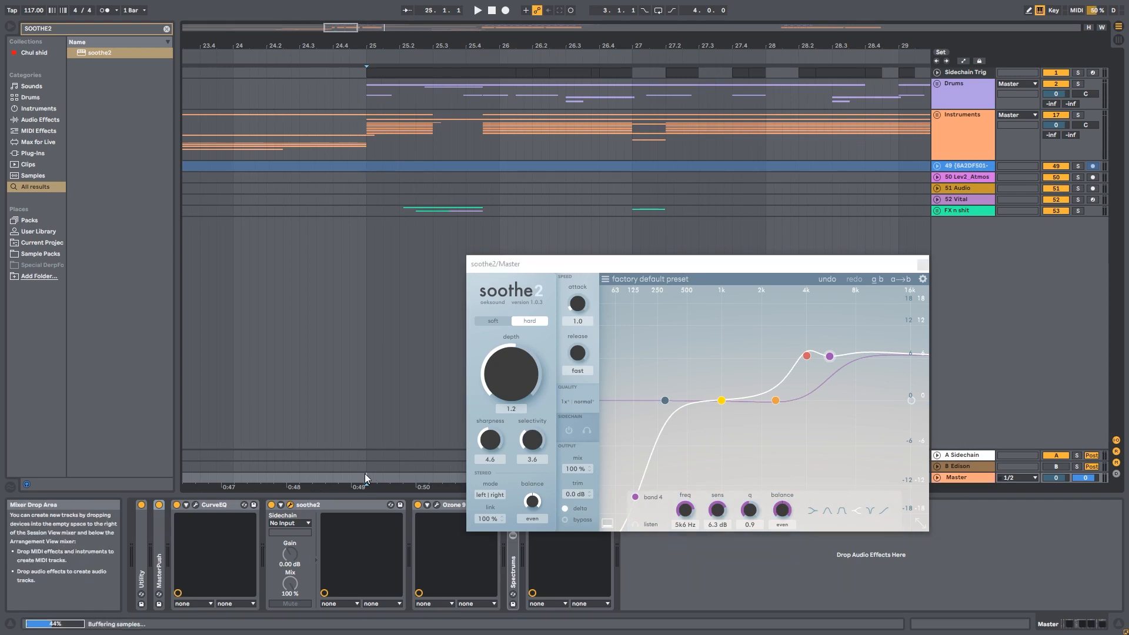
key(space)
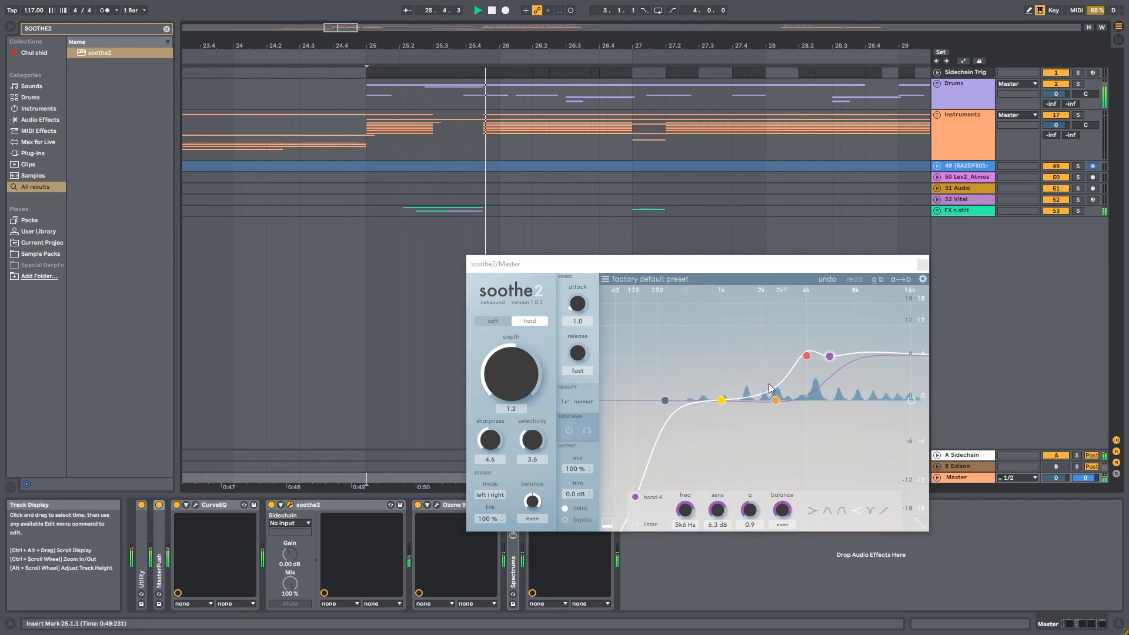
Raise soothe2 band 3 to about 3.8 kHz with 9.1 dB sensitivity, and toggle bypass to compare
click(809, 338)
mouse_move(809, 332)
mouse_down()
mouse_move(809, 317)
mouse_move(805, 340)
mouse_up()
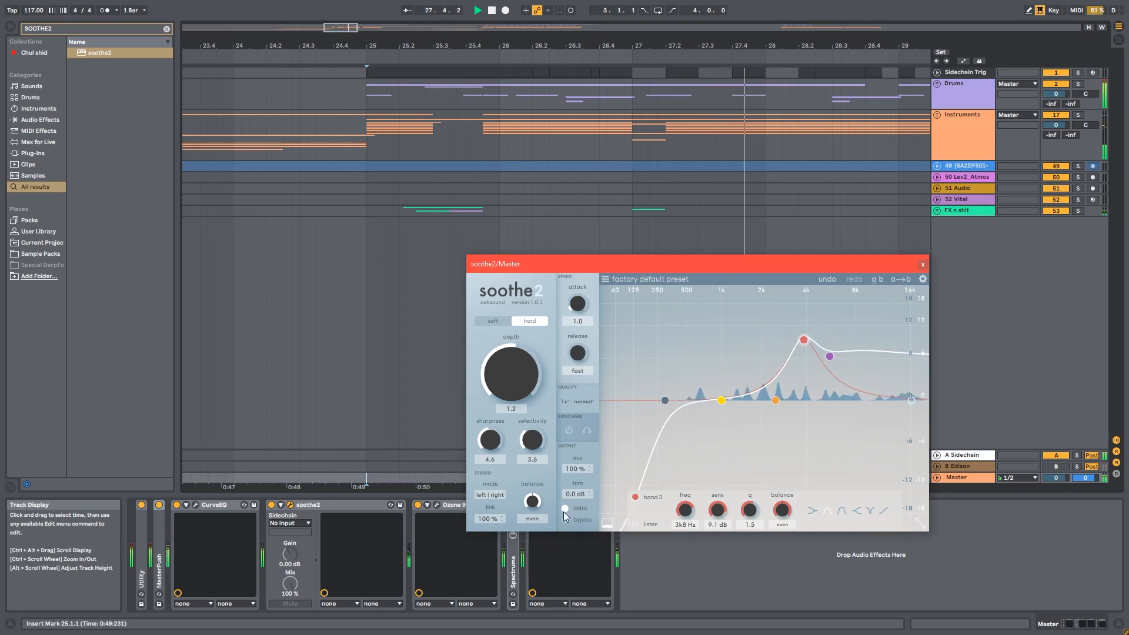
click(565, 519)
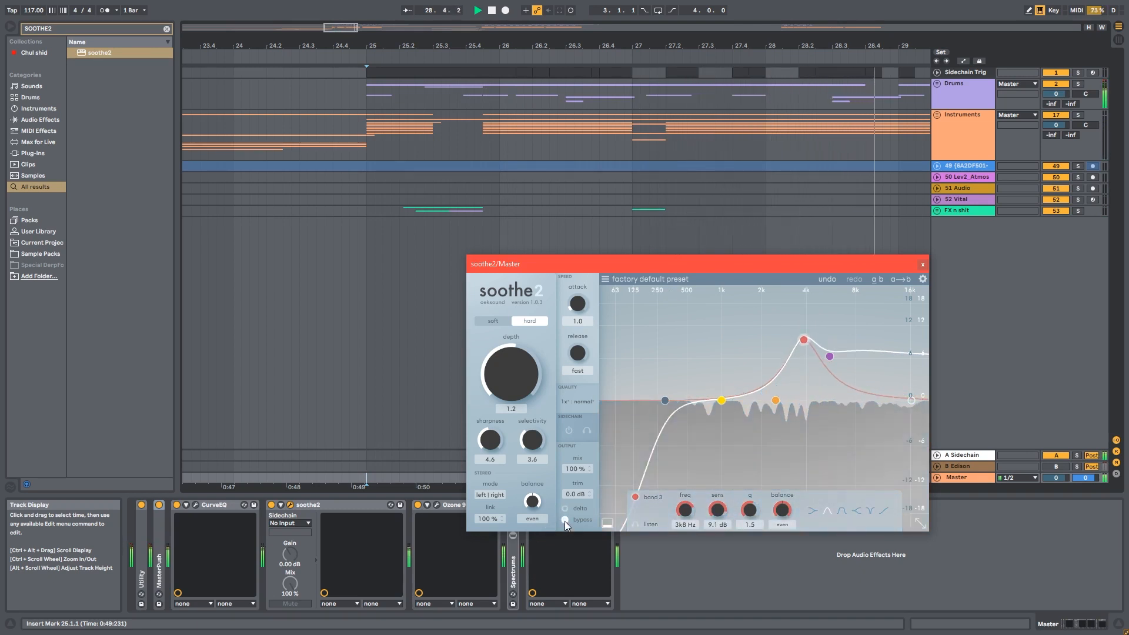
click(565, 520)
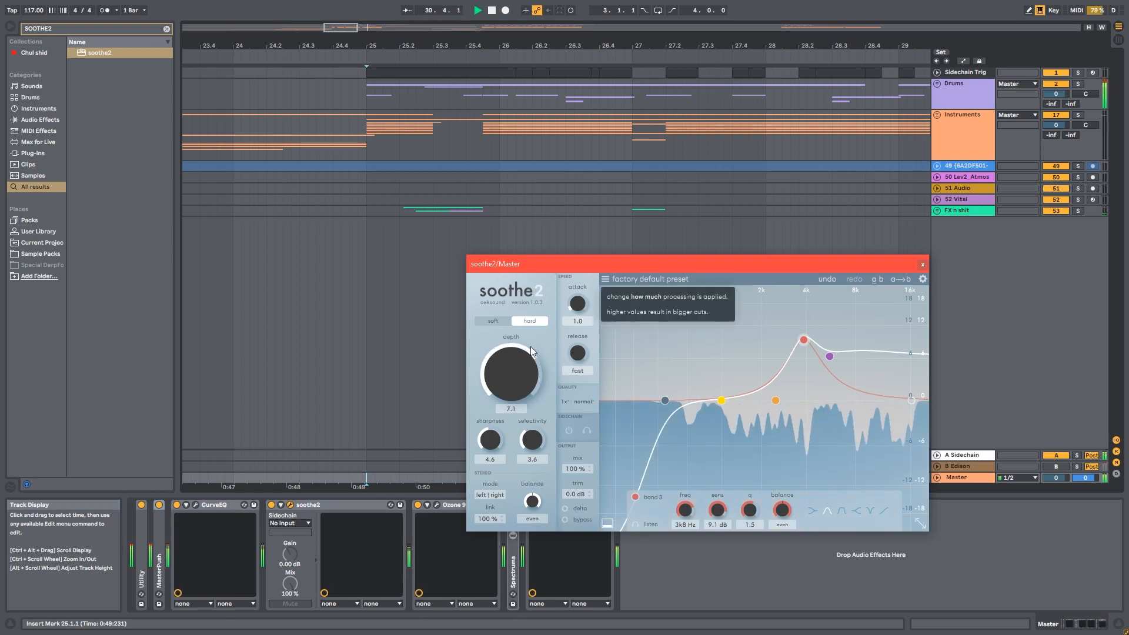
Set the master soothe2 depth to 2.2
scroll(530, 342, up, 5)
scroll(533, 367, down, 4)
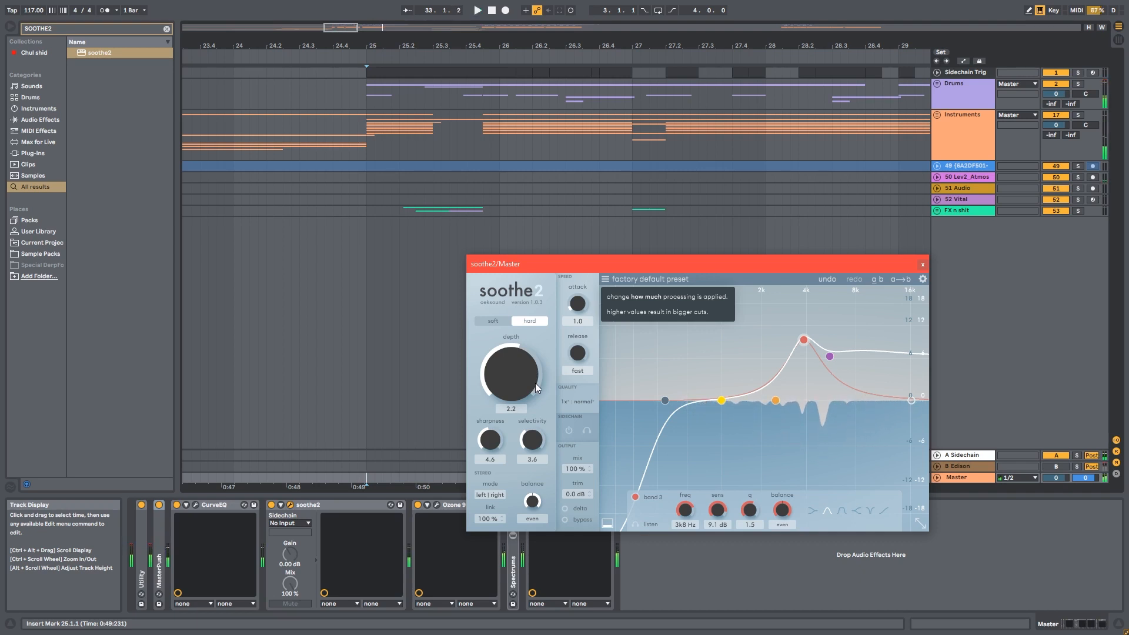
scroll(277, 322, down, 3)
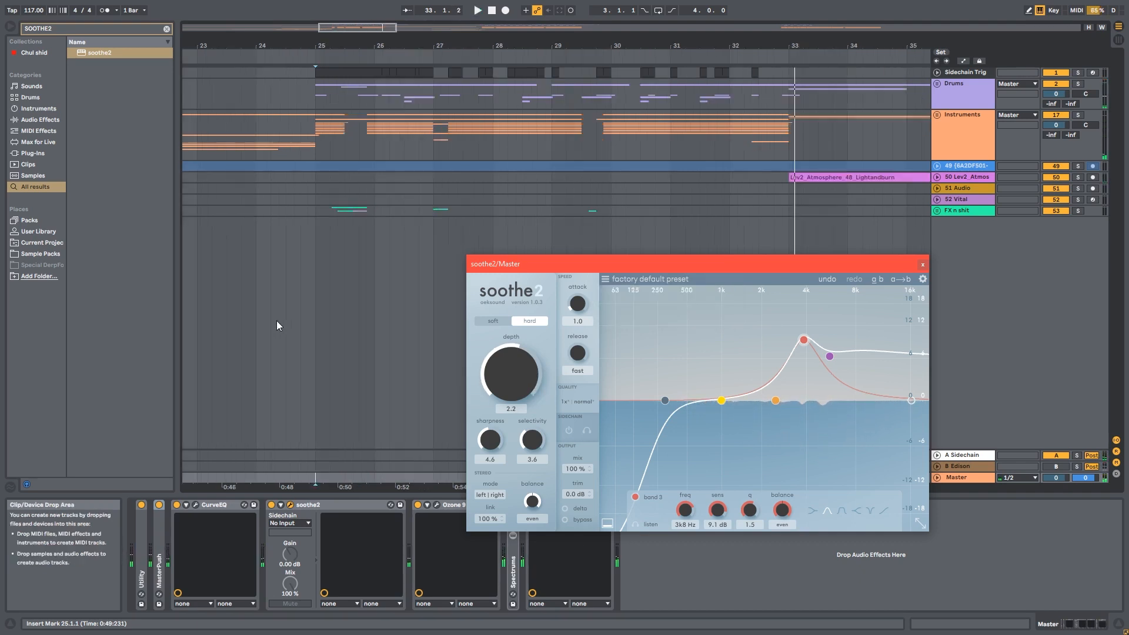
click(315, 163)
scroll(315, 163, up, 3)
Select the Master track and restart playback from bar 25
click(965, 475)
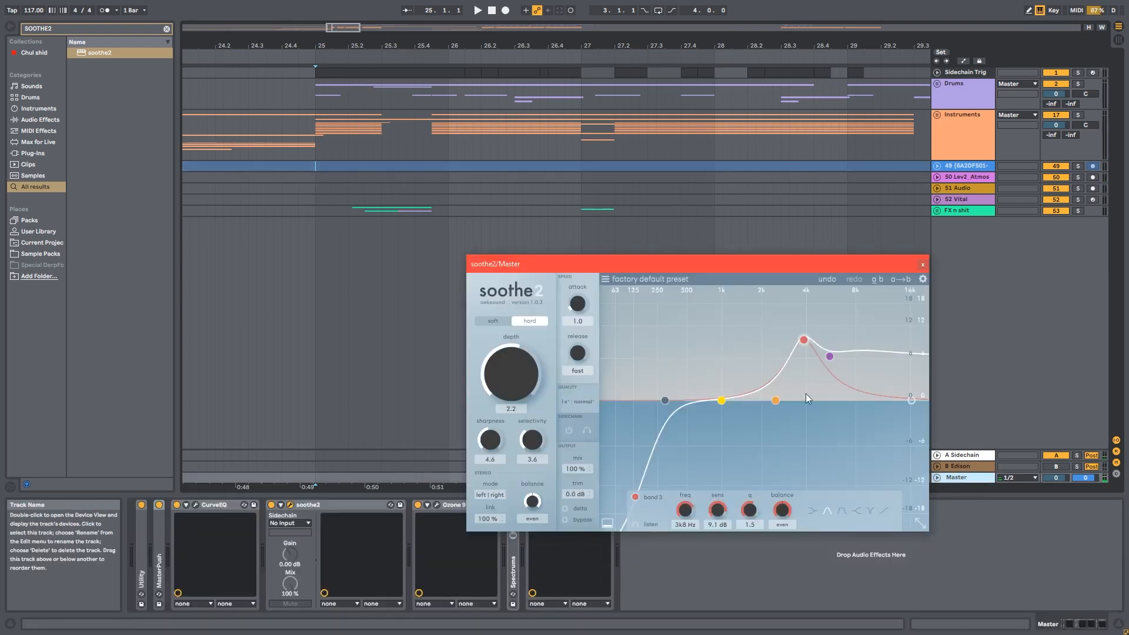
click(313, 475)
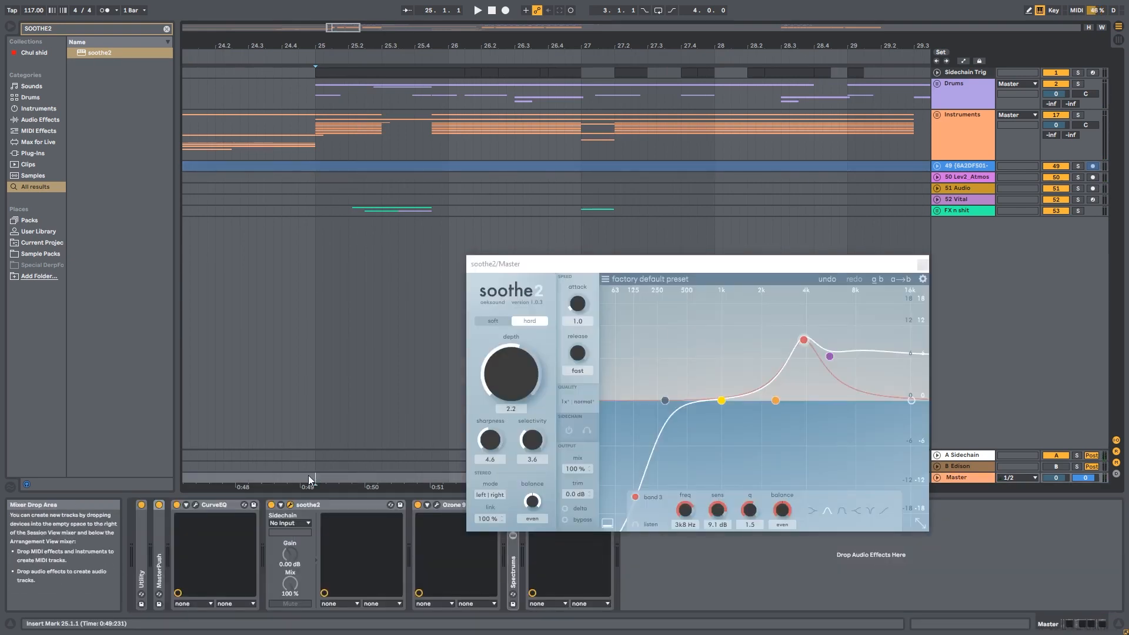
key(space)
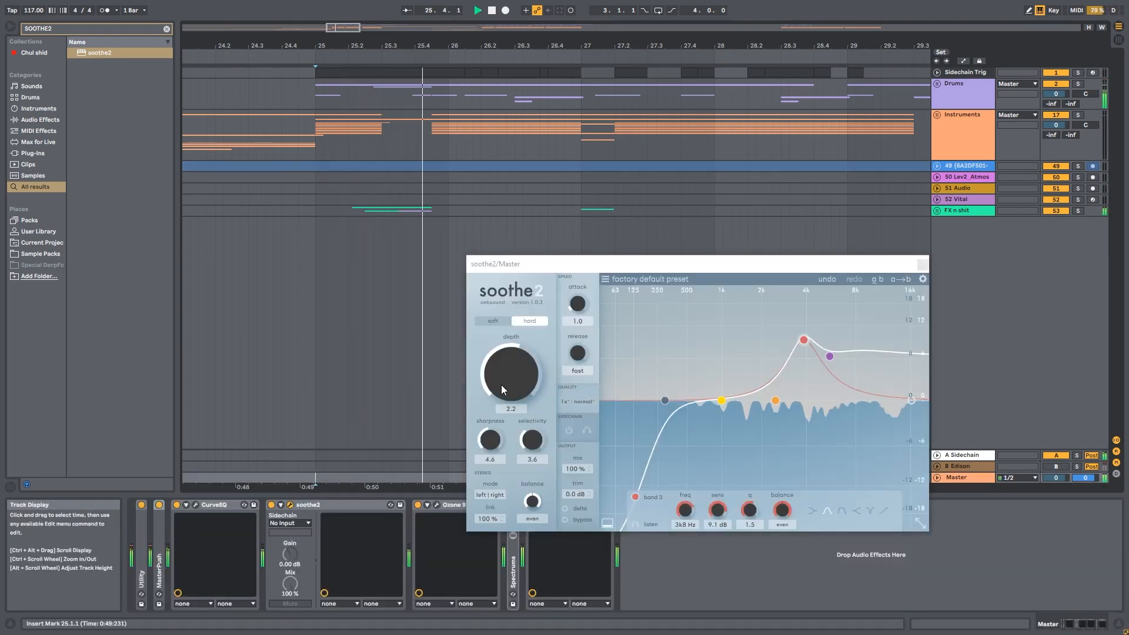
Raise the master soothe2 depth to 2.4 and stop playback
mouse_move(501, 385)
mouse_down()
mouse_move(510, 364)
mouse_move(502, 386)
mouse_move(513, 383)
mouse_up()
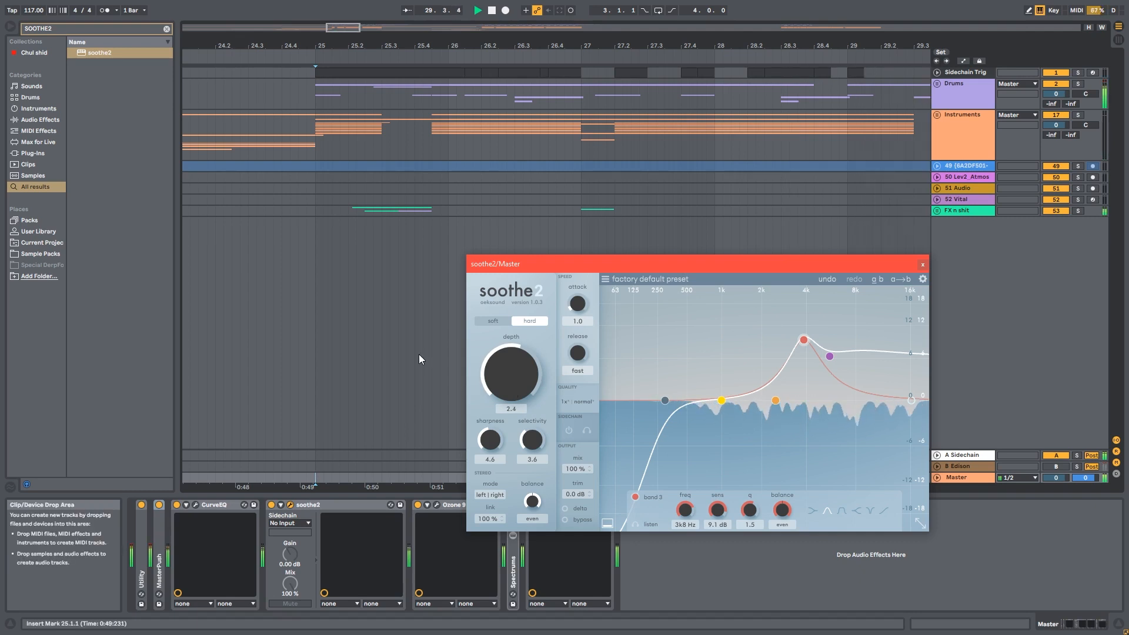
click(419, 353)
scroll(419, 354, down, 4)
key(space)
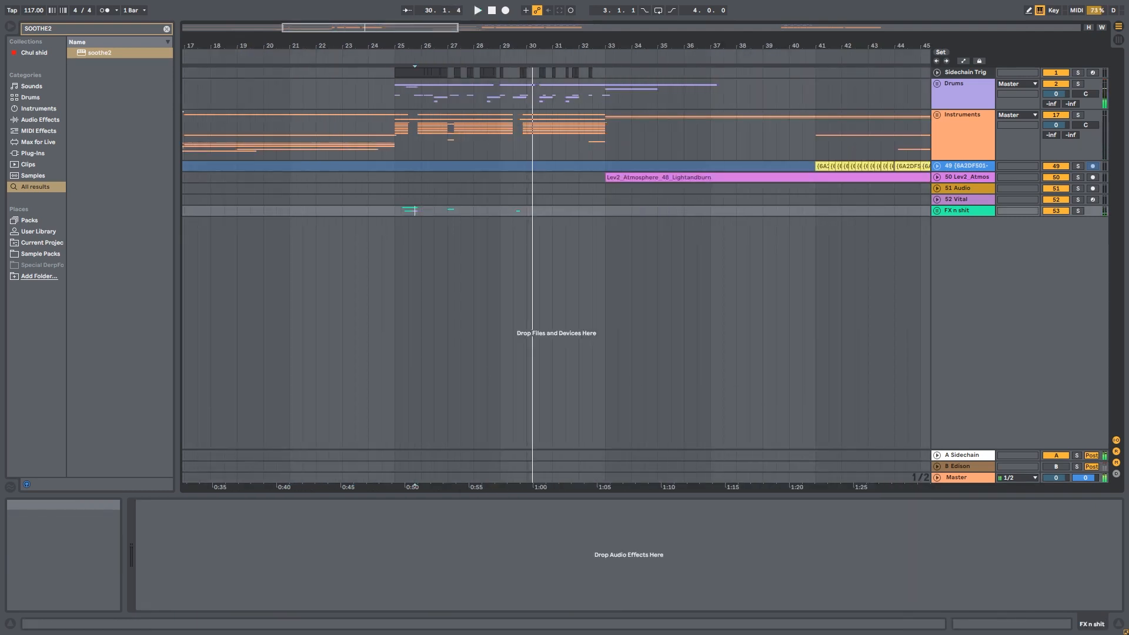
Select the Master track and move the soothe2 window into view
click(964, 478)
drag(863, 259, 857, 230)
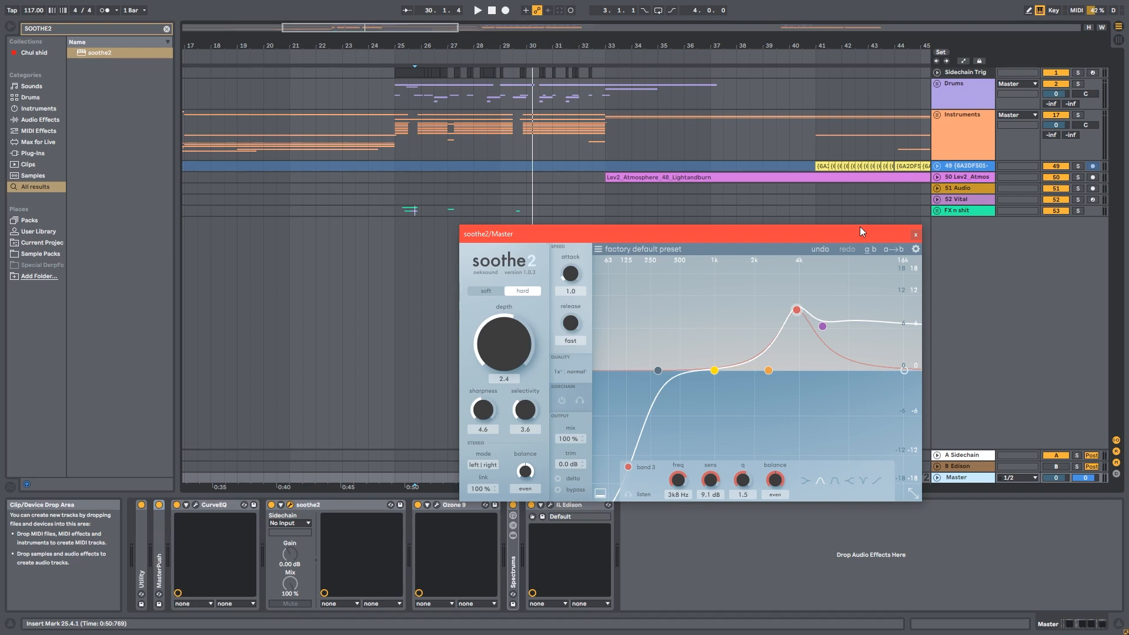
drag(839, 232, 853, 226)
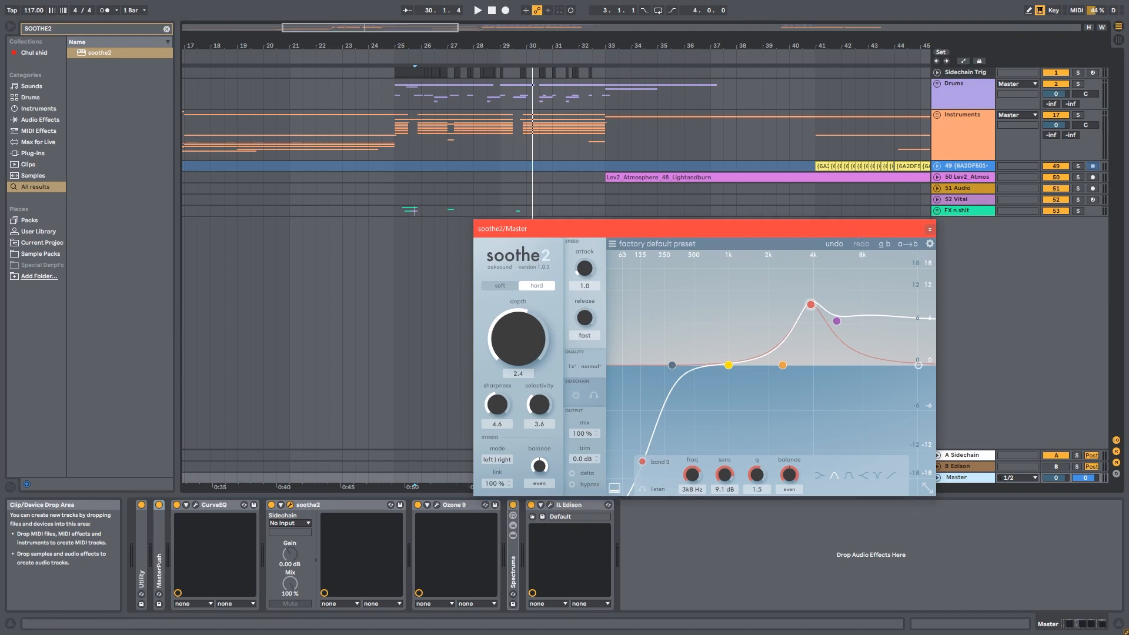